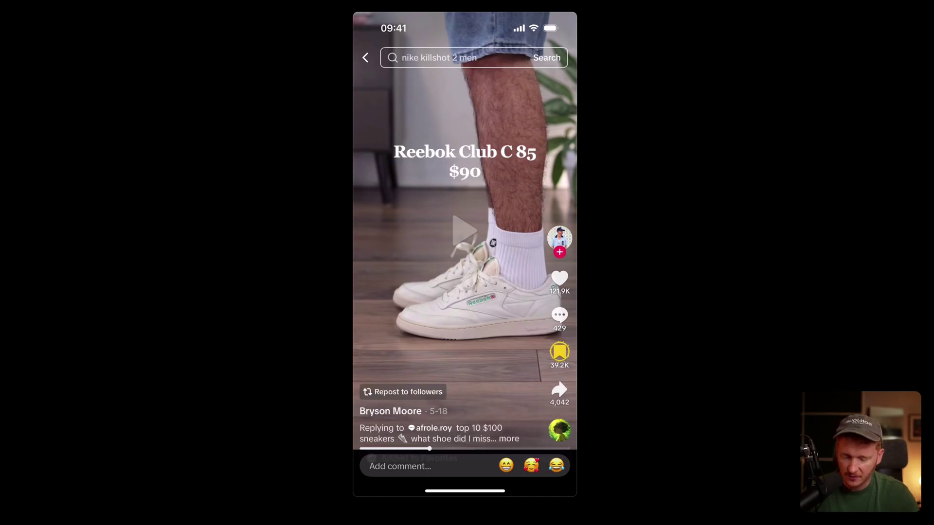
Step: Scroll down and back up through the Top results grid for 'Sneakers'
scroll(465, 292, down, 8)
scroll(465, 292, up, 2)
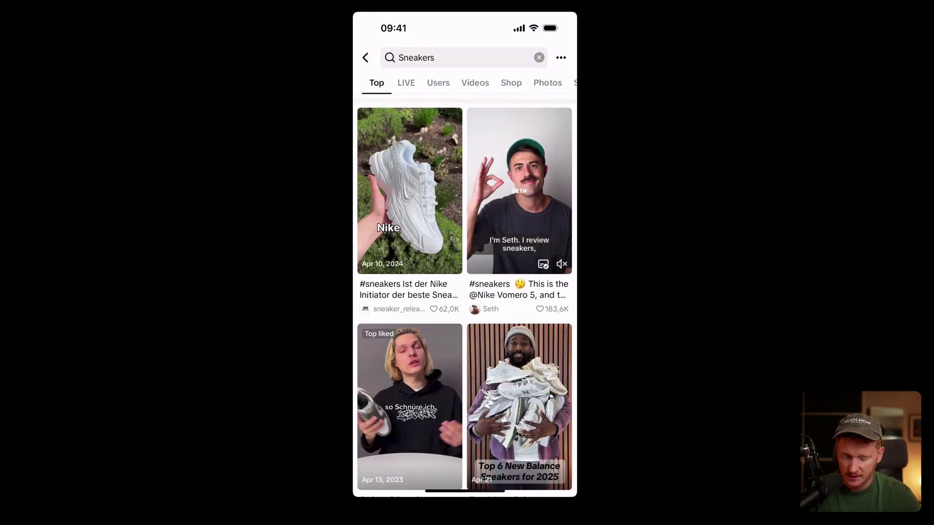
scroll(464, 292, up, 1)
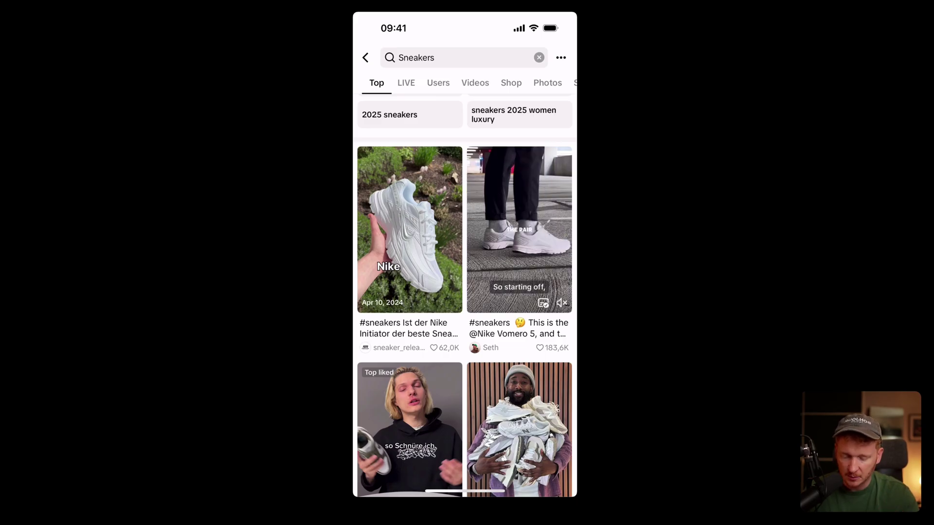
Step: Open the Nike Vomero 5 video, raise the volume, and save it to Favorites
click(519, 229)
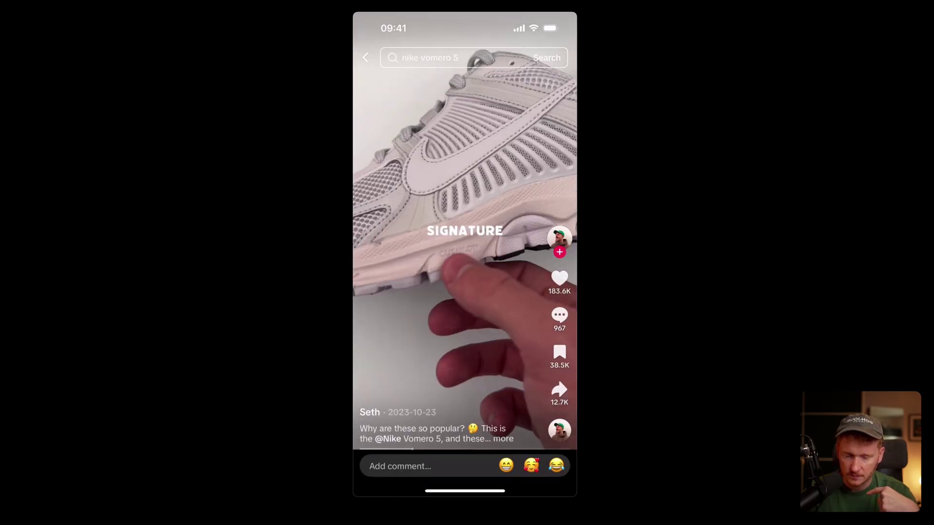
key(XF86AudioRaiseVolume)
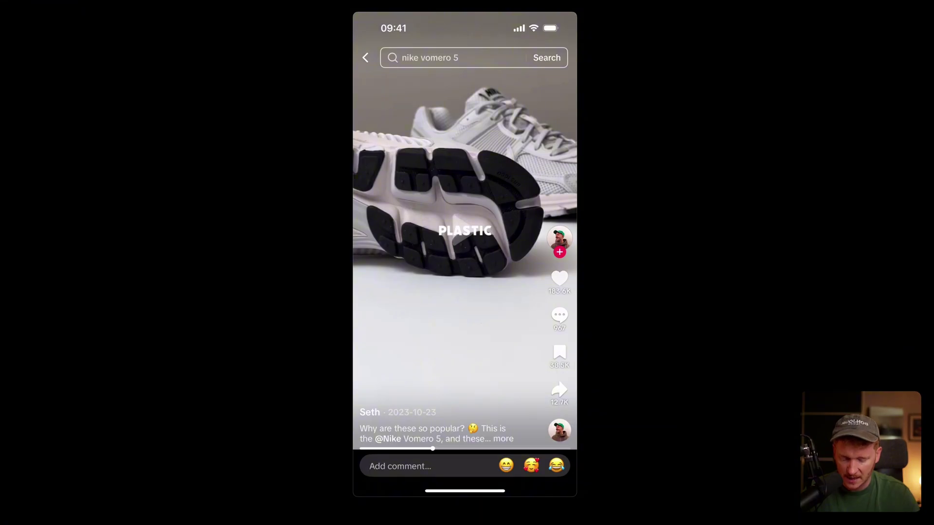
click(560, 352)
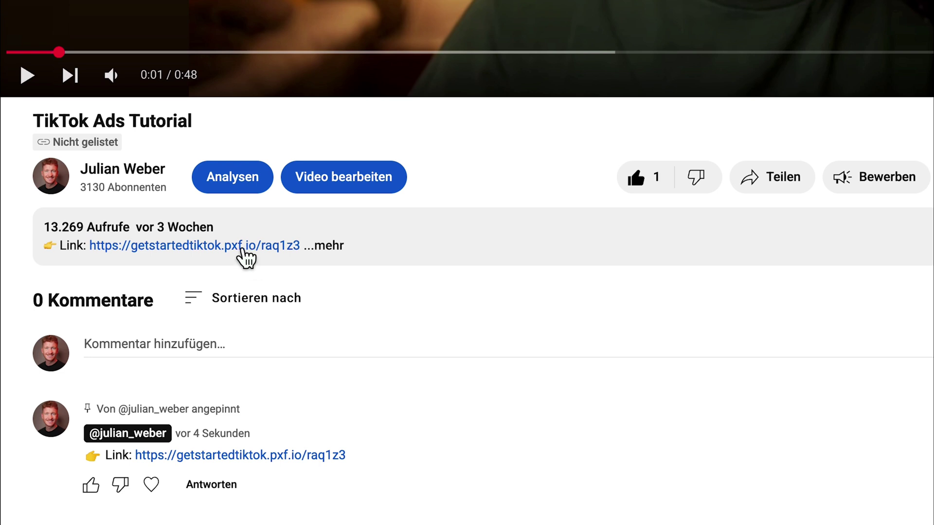
Step: Follow the getstartedtiktok description link to TikTok for Business, then return to the YouTube tutorial
click(242, 251)
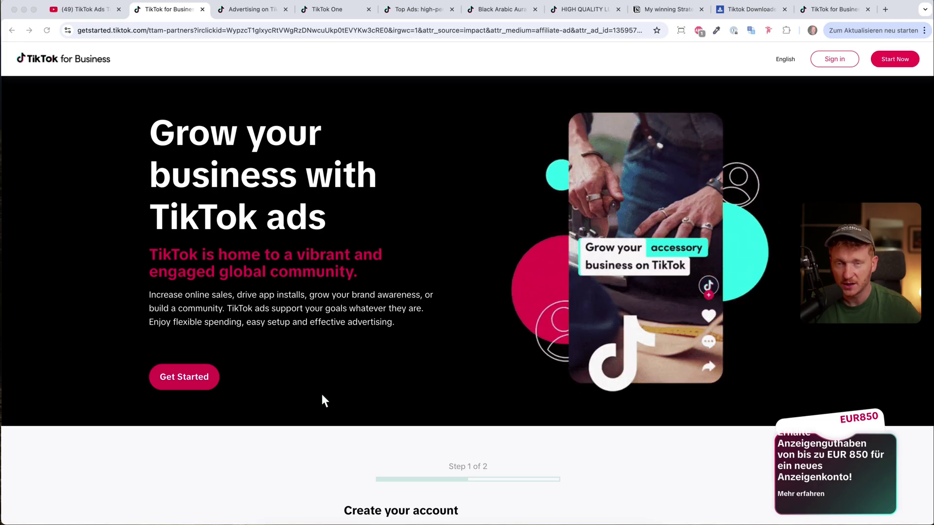
scroll(303, 347, down, 1)
scroll(303, 348, down, 1)
click(100, 10)
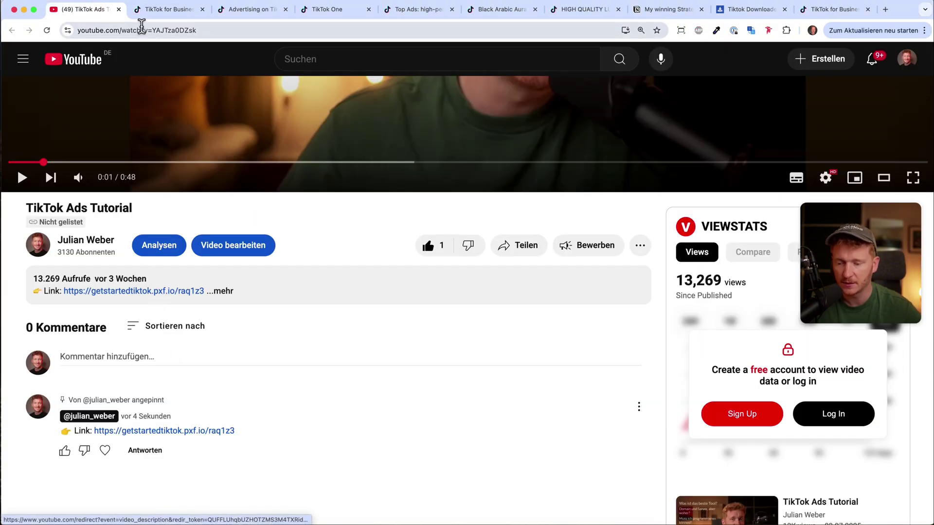
Step: Scroll the TikTok for Business page, then switch to TikTok One from the tools menu
click(154, 14)
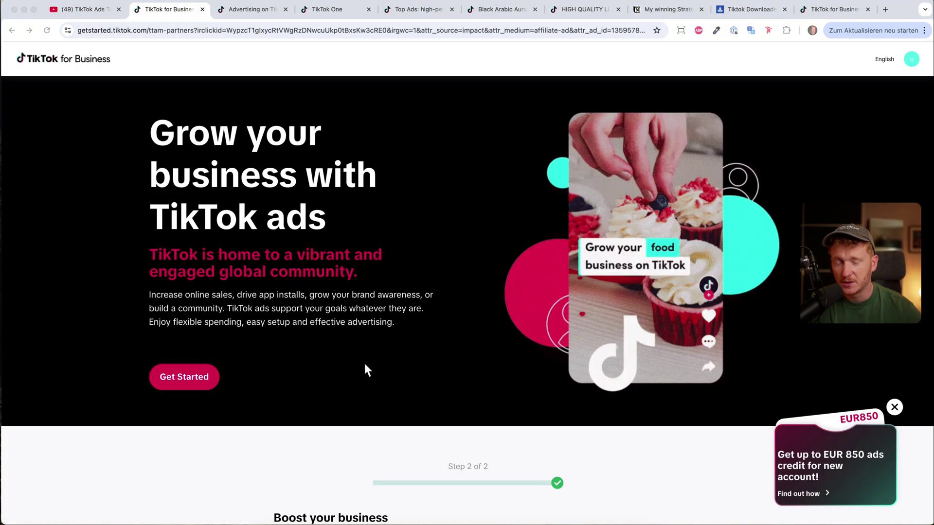
scroll(364, 364, down, 4)
scroll(364, 364, down, 1)
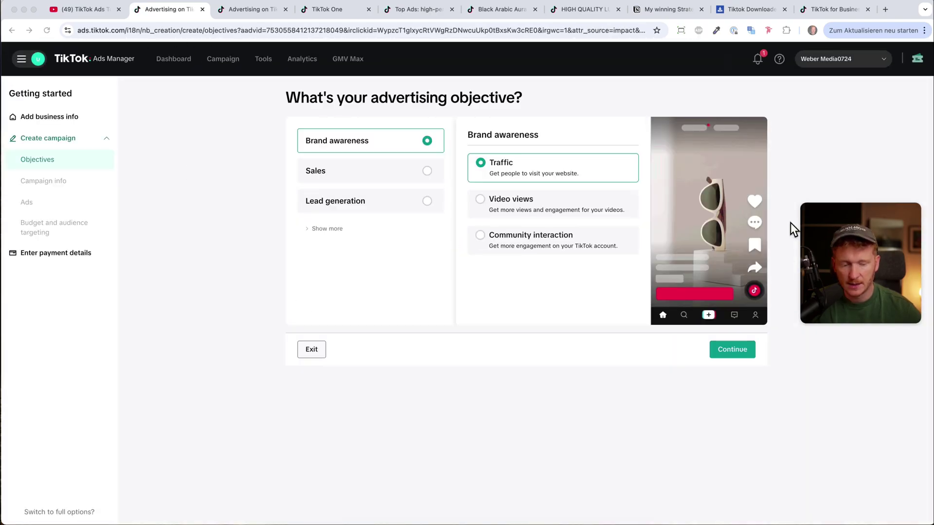
drag(843, 218, 843, 406)
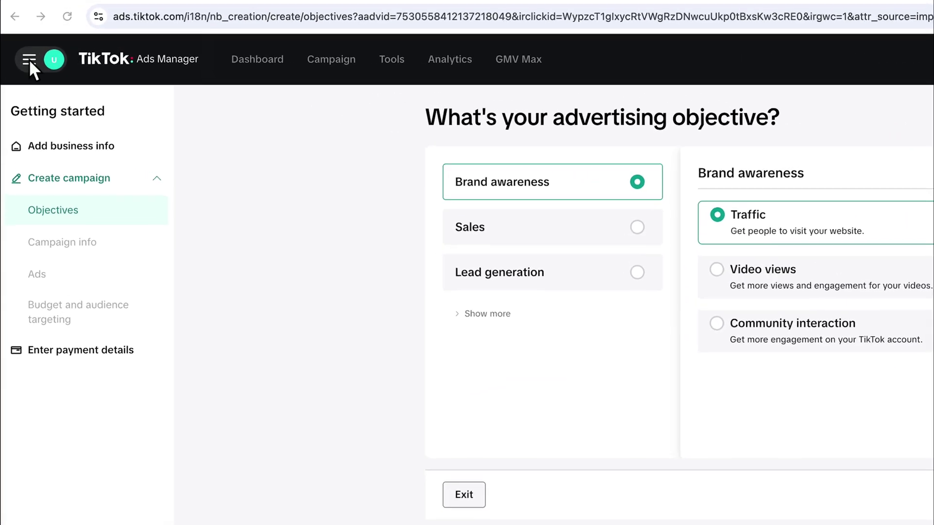
click(29, 59)
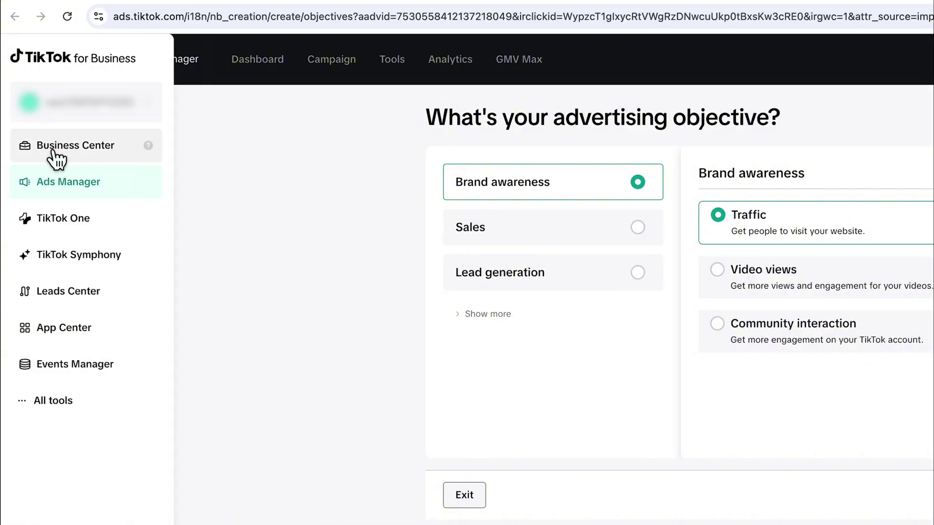
click(68, 222)
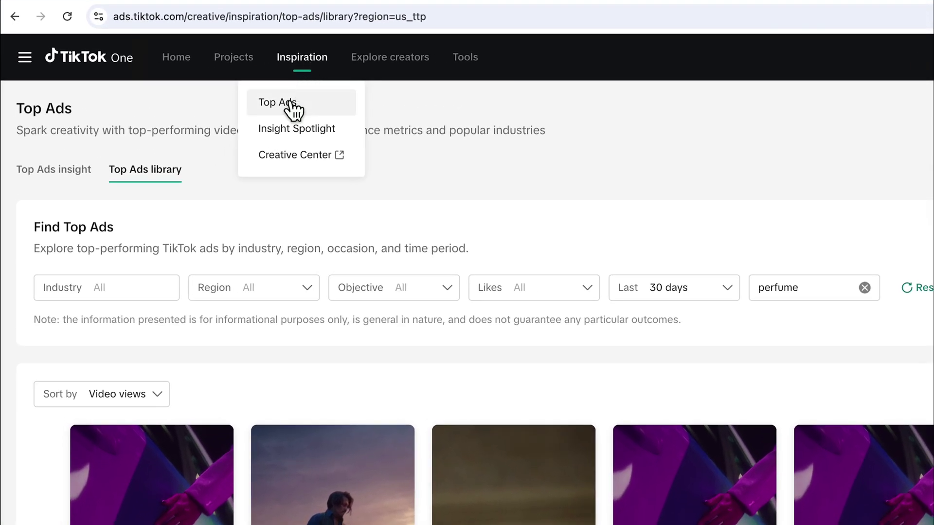
Step: Open the Top Ads insights page and scroll through it
click(291, 103)
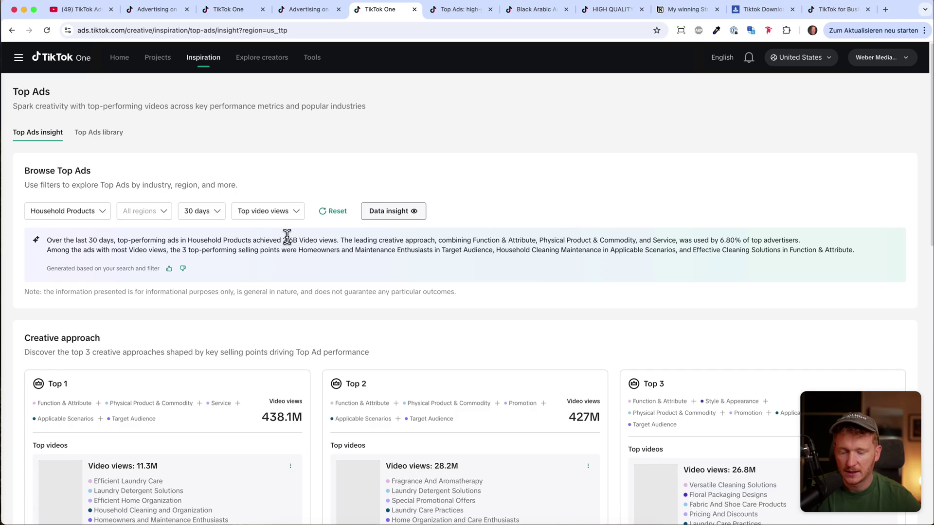
scroll(714, 369, down, 1)
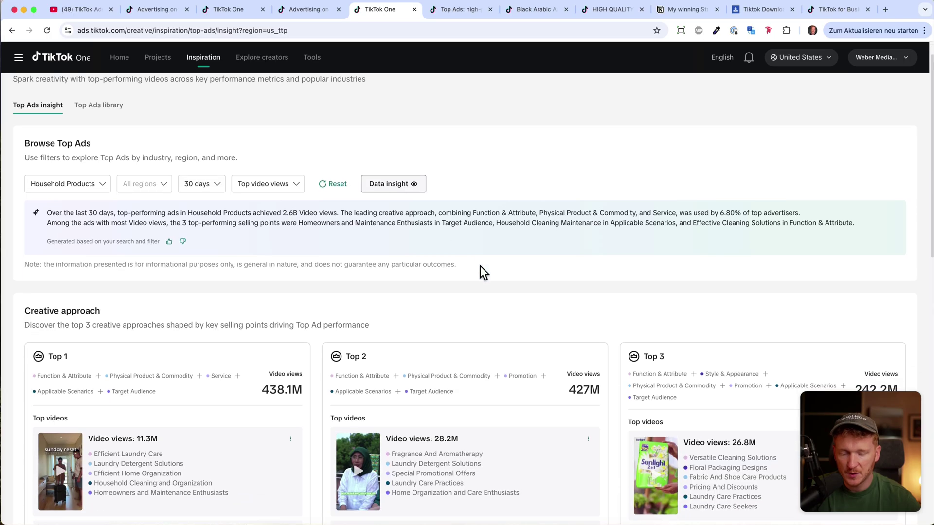
scroll(480, 266, down, 5)
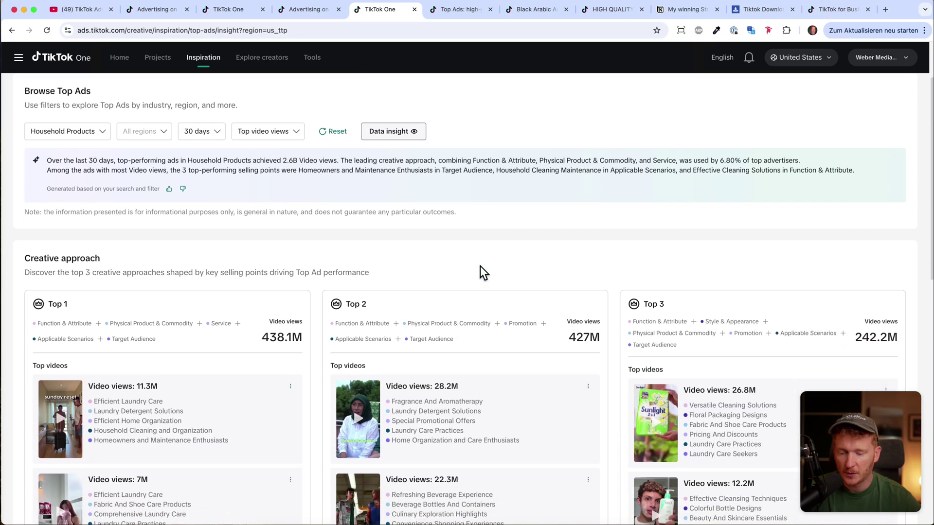
scroll(130, 224, up, 5)
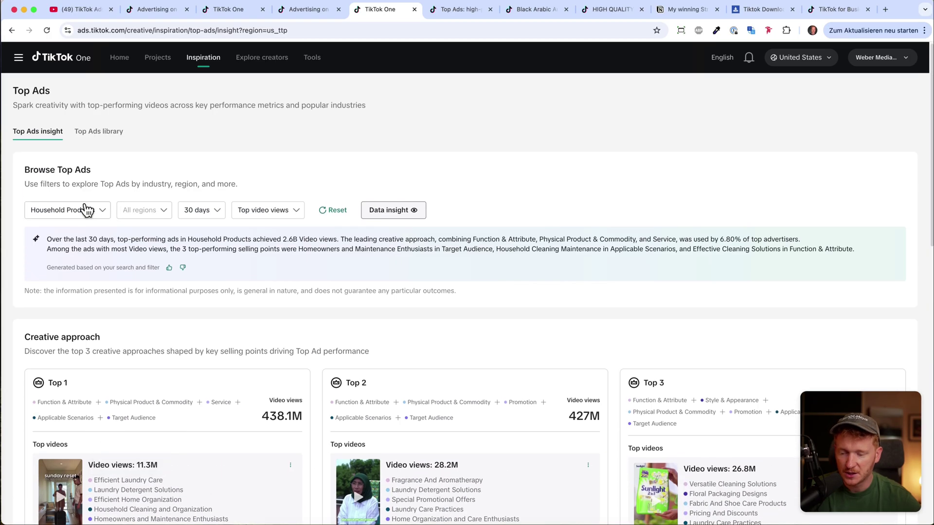
Step: Filter insights to Beauty & Personal Care, then Health, and review the Health results
click(95, 216)
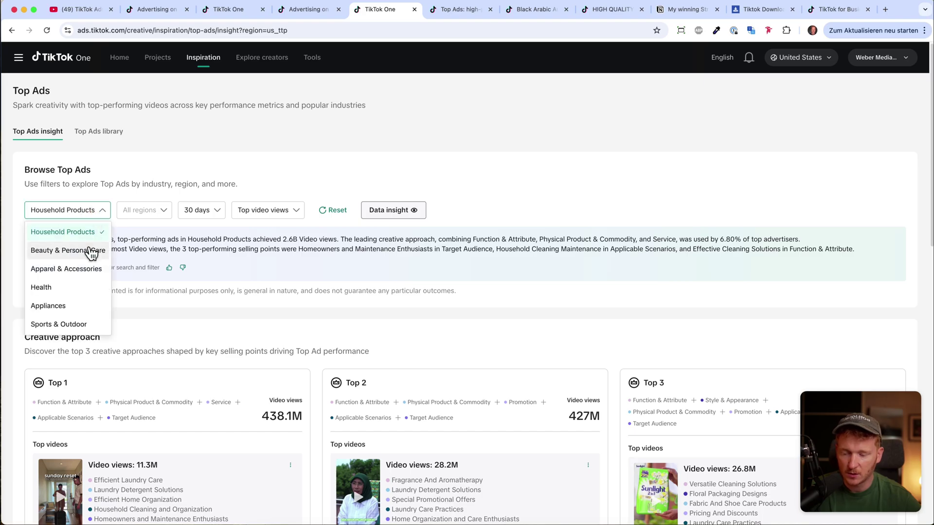
click(91, 252)
click(103, 215)
click(79, 290)
scroll(276, 293, down, 4)
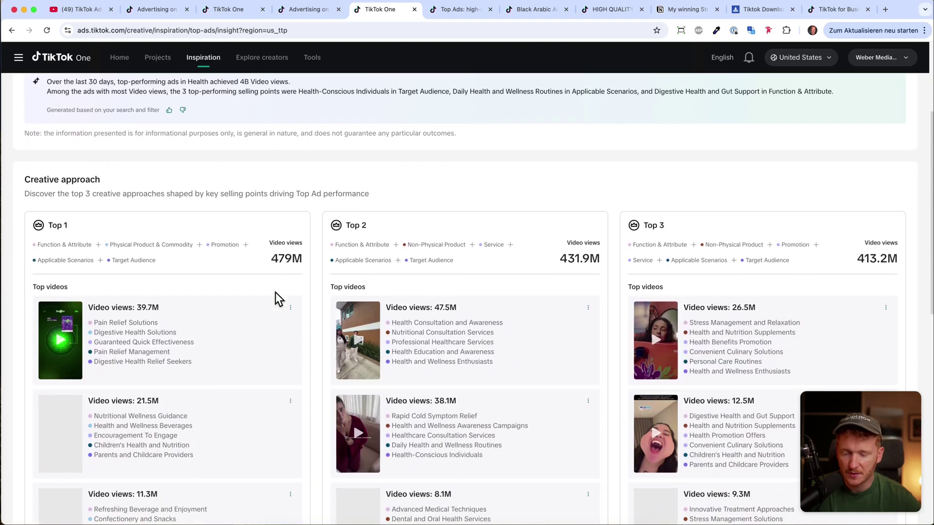
scroll(283, 272, down, 2)
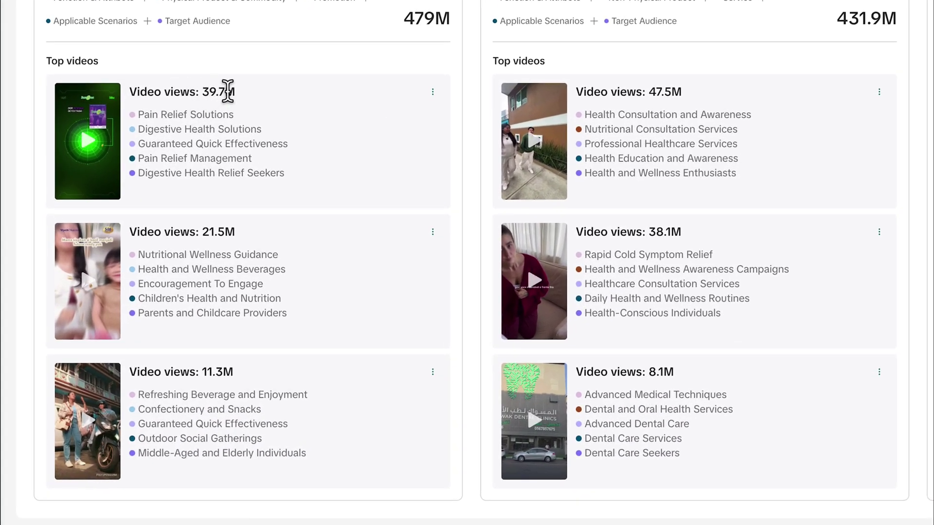
scroll(281, 98, down, 2)
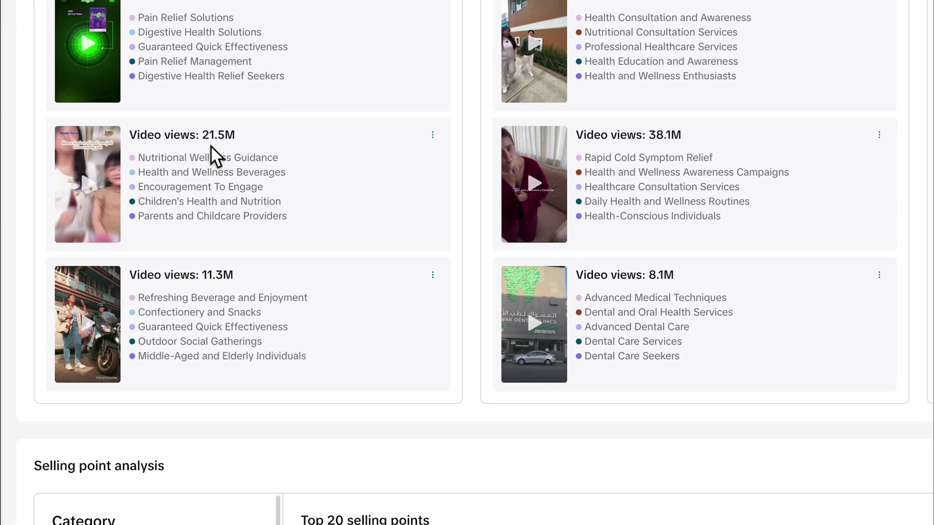
scroll(284, 136, down, 1)
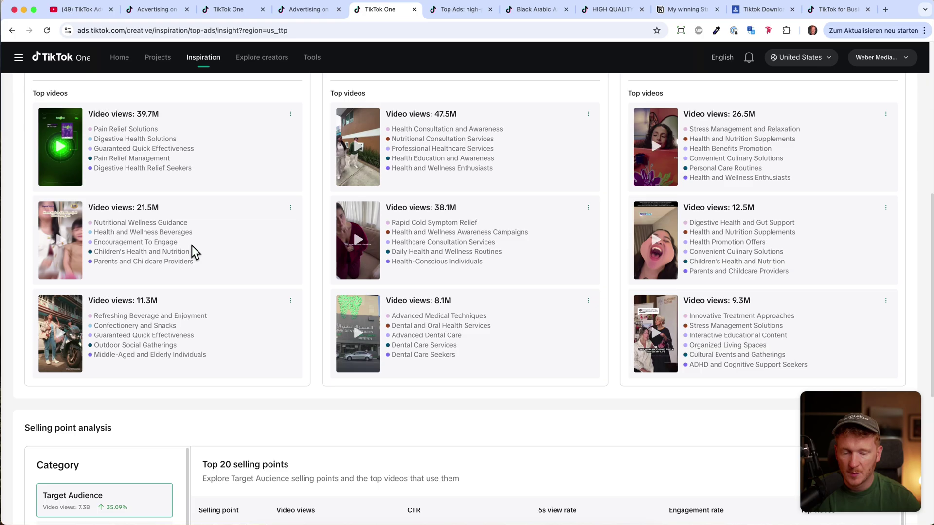
scroll(192, 246, up, 8)
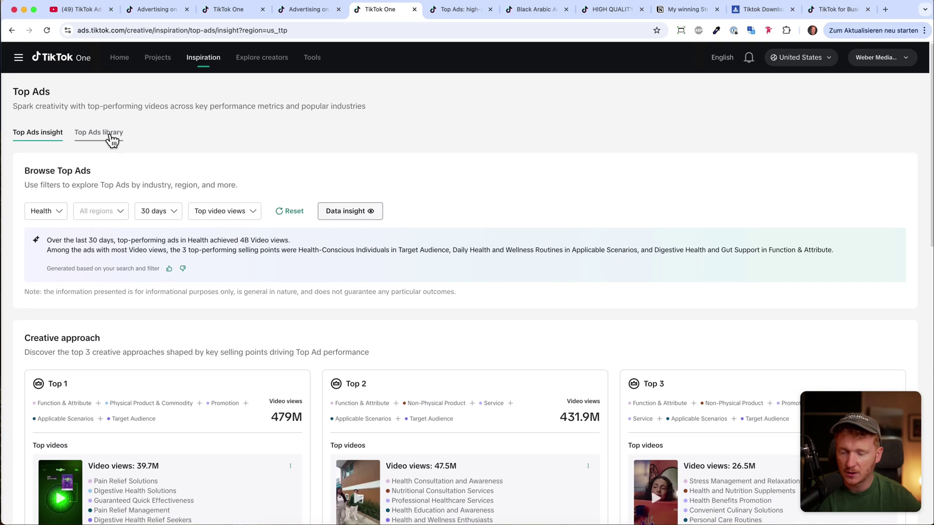
Step: Open the Top Ads library and search it for 'perfume' ads
click(111, 136)
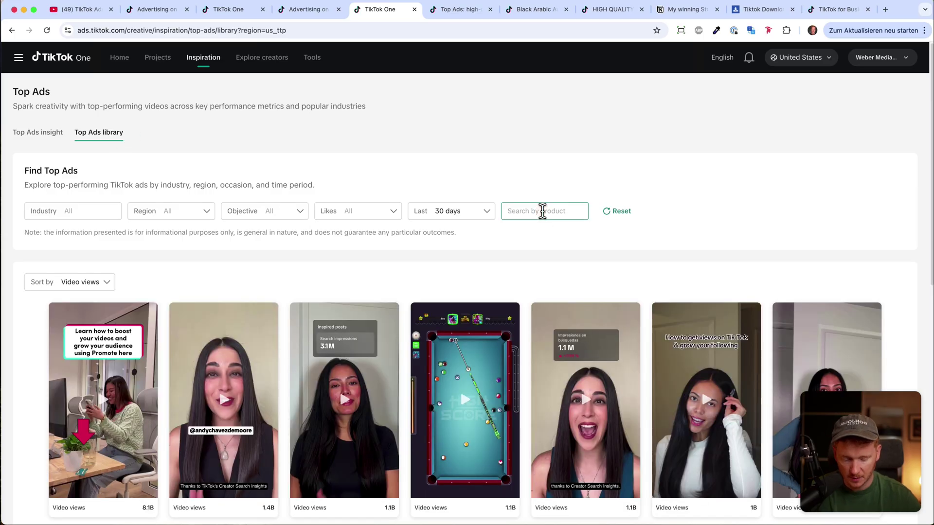
key(Return)
scroll(793, 198, down, 2)
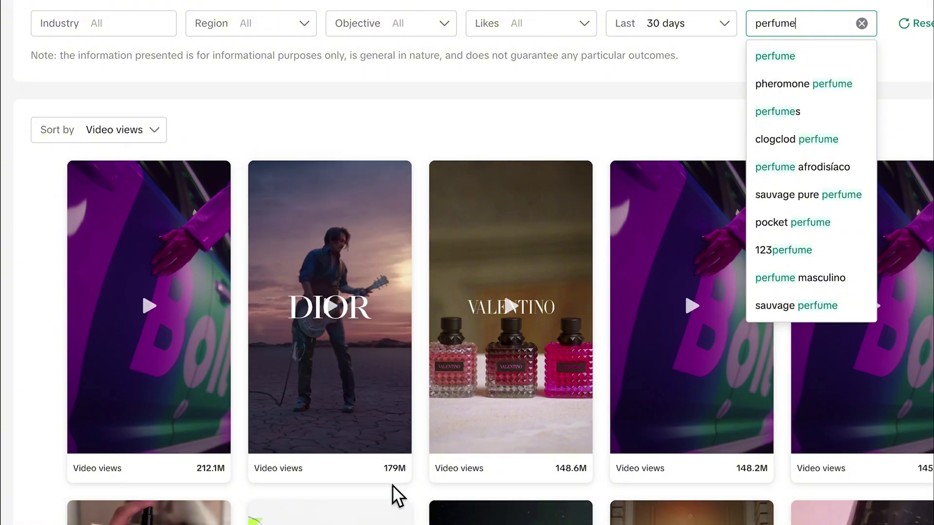
click(642, 101)
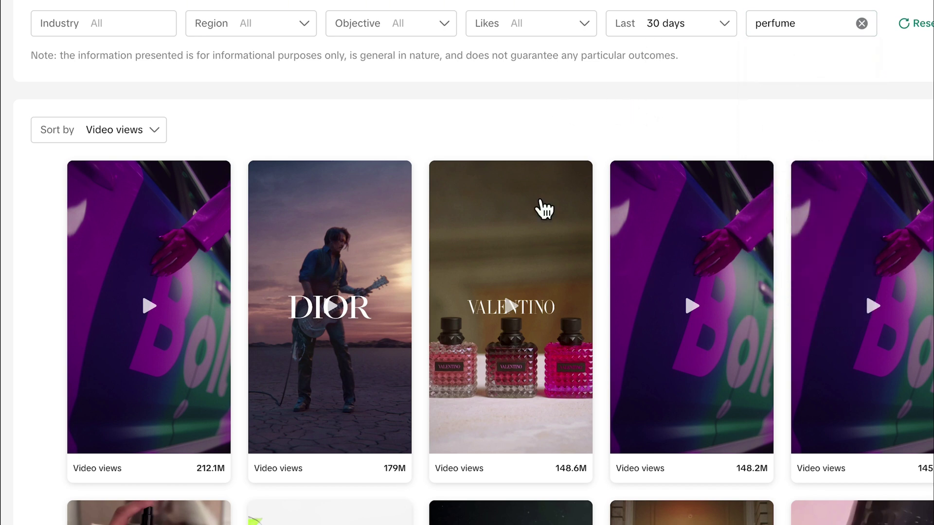
Step: Scroll through the perfume ad grid and back to the top
mouse_move(544, 244)
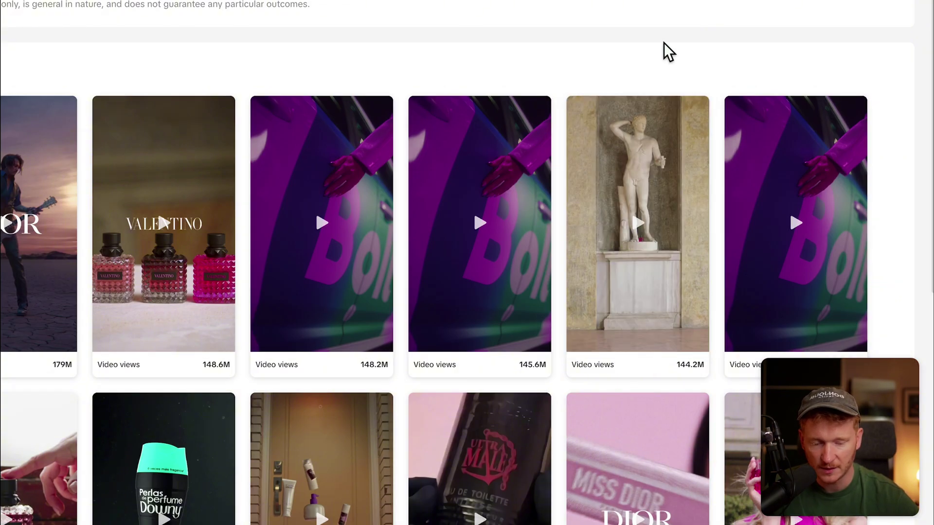
scroll(663, 50, down, 5)
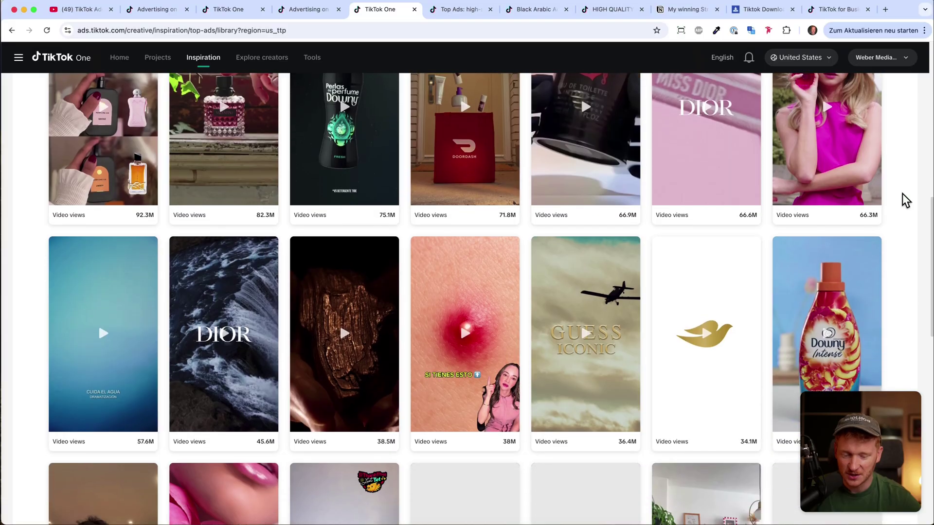
scroll(902, 194, down, 10)
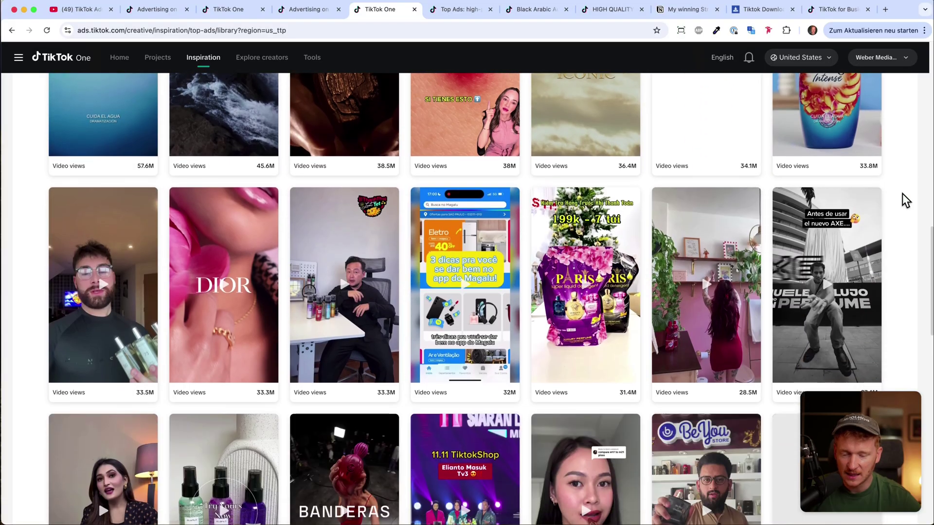
scroll(902, 194, down, 10)
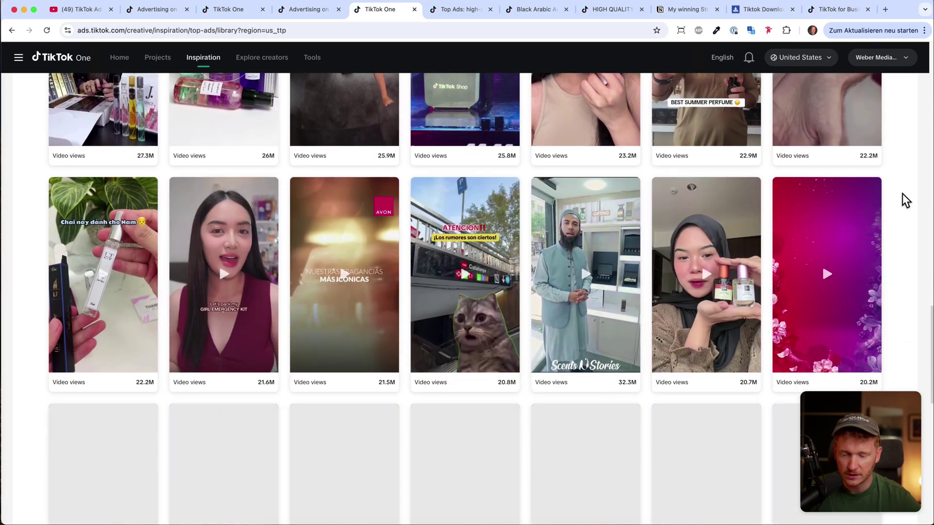
scroll(902, 194, up, 20)
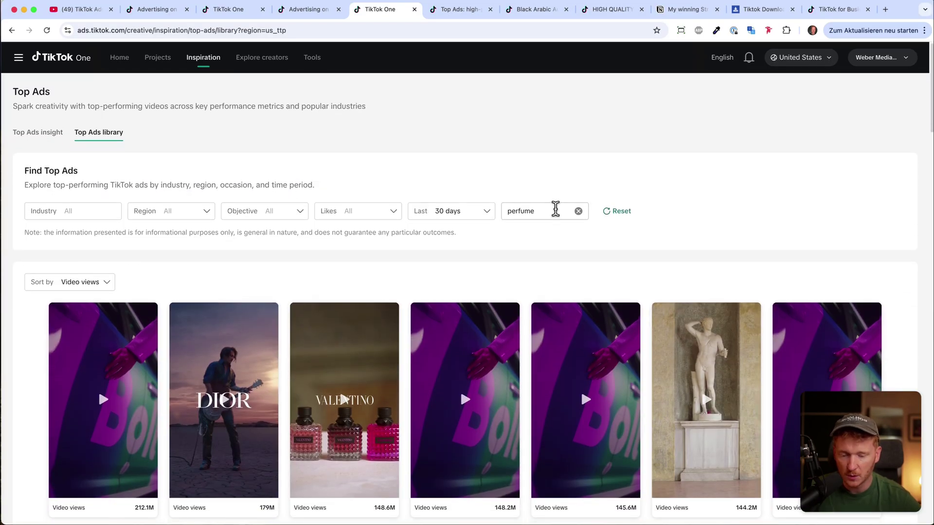
Step: Replace 'perfume' with the 'men's shoes' suggestion and scroll the resulting ads
double_click(555, 210)
text(s)
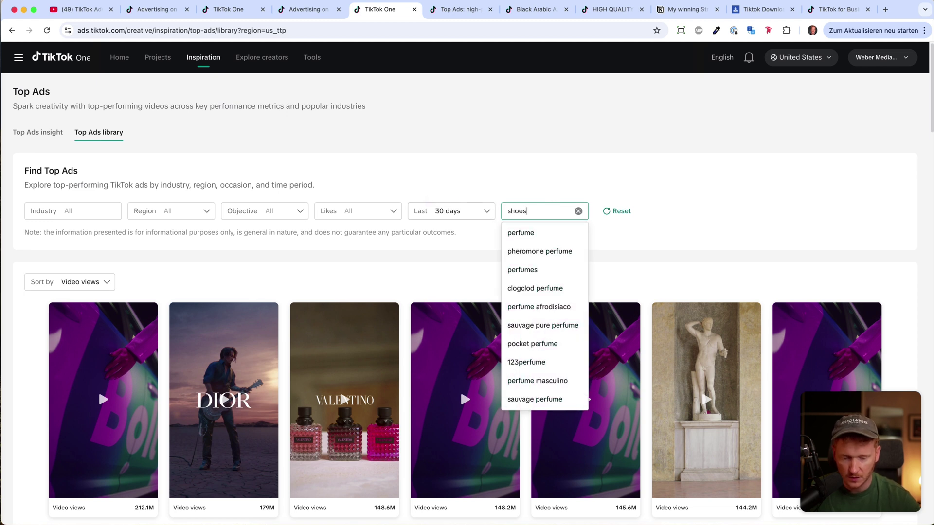
text(hoes)
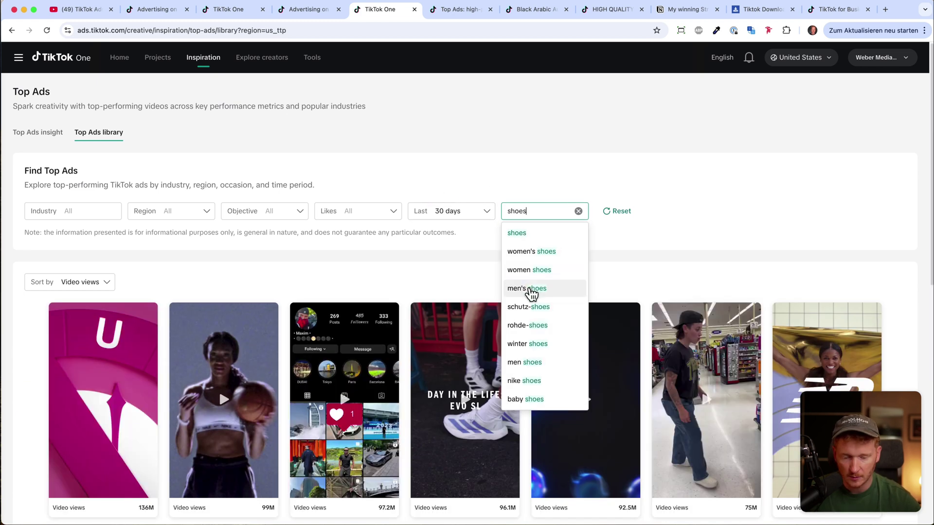
click(531, 289)
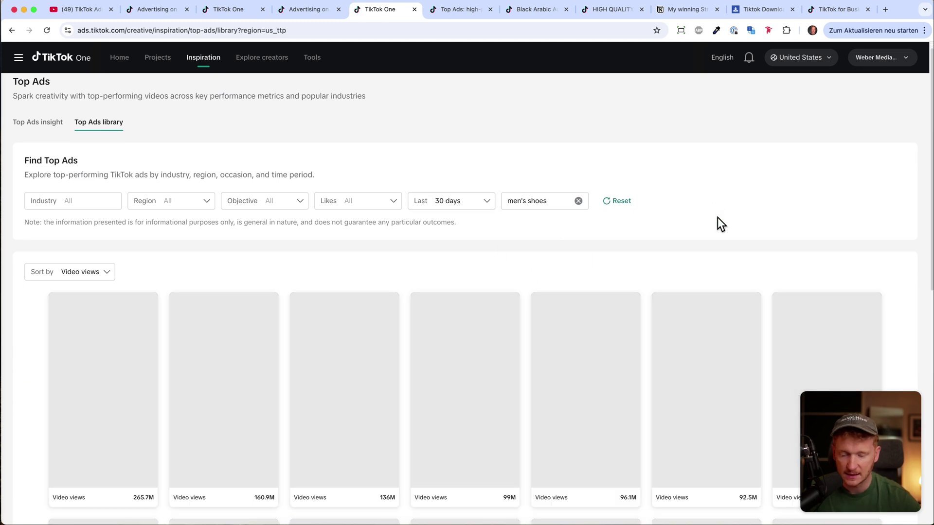
scroll(717, 217, down, 2)
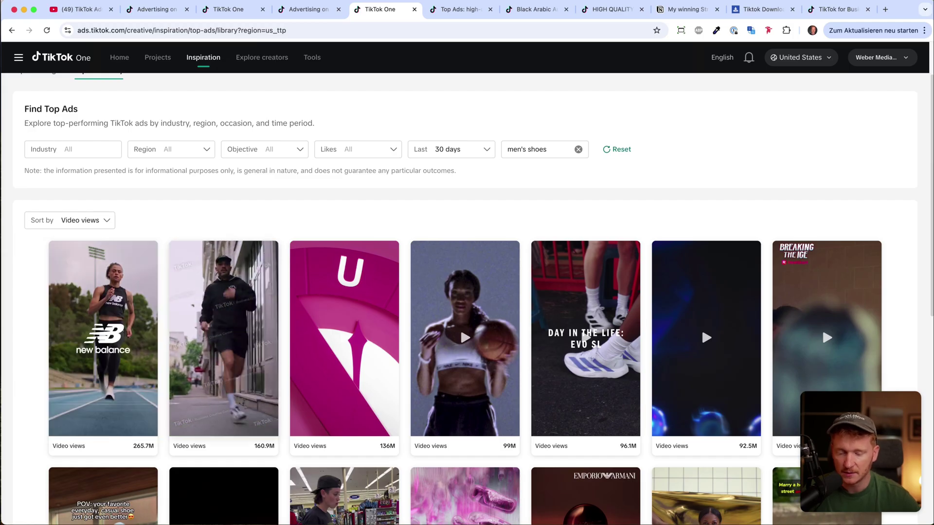
scroll(250, 120, up, 2)
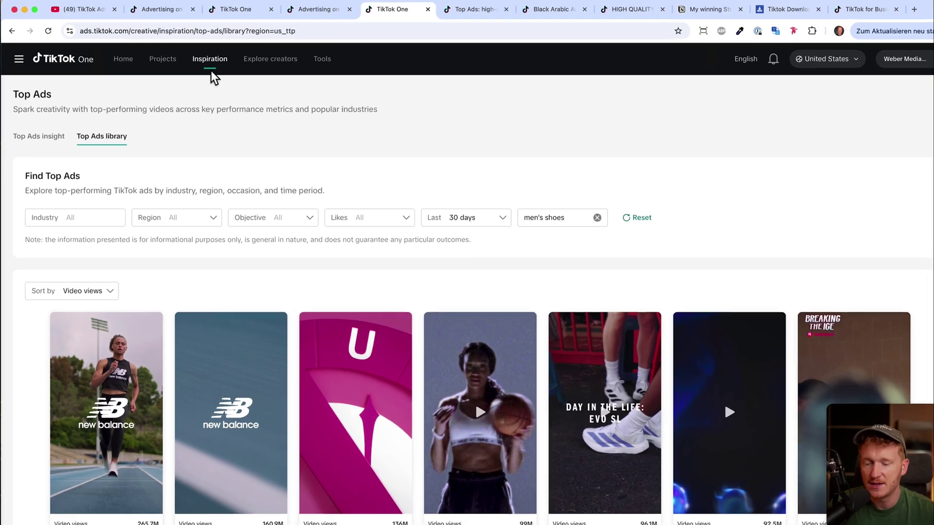
Step: Open Creative Center from the Inspiration menu, then go to Inspiration > Top Ads
mouse_move(204, 58)
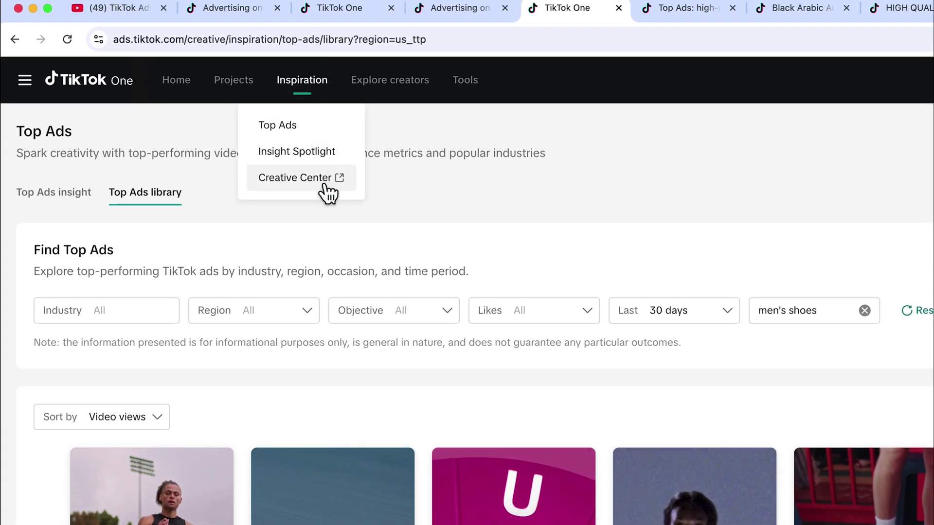
click(287, 179)
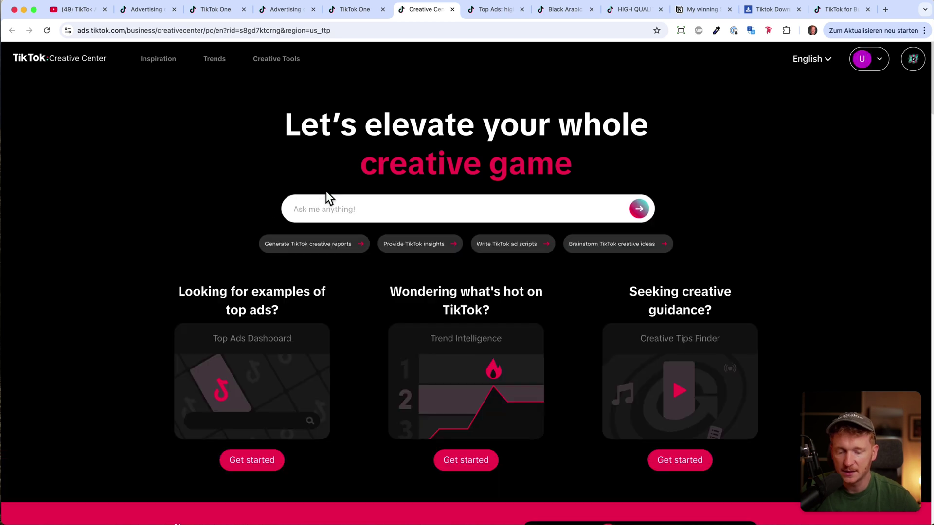
mouse_move(216, 64)
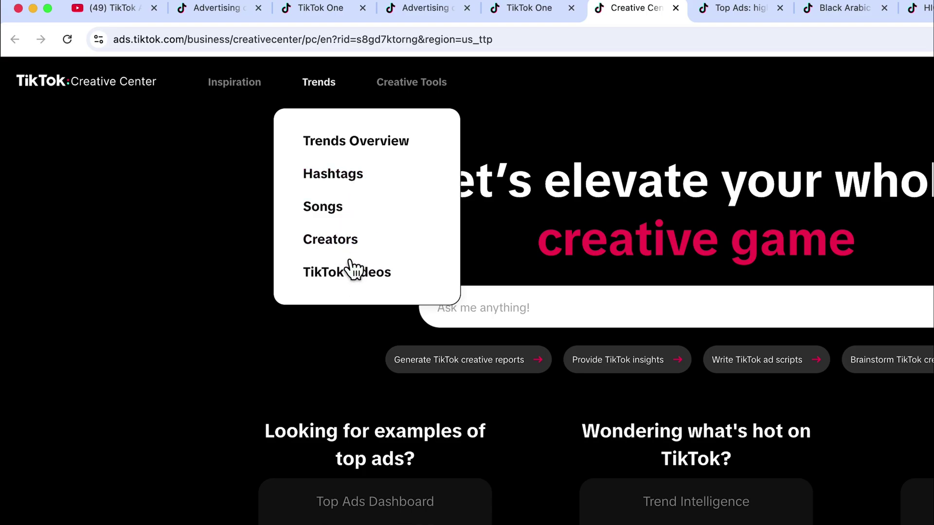
mouse_move(392, 107)
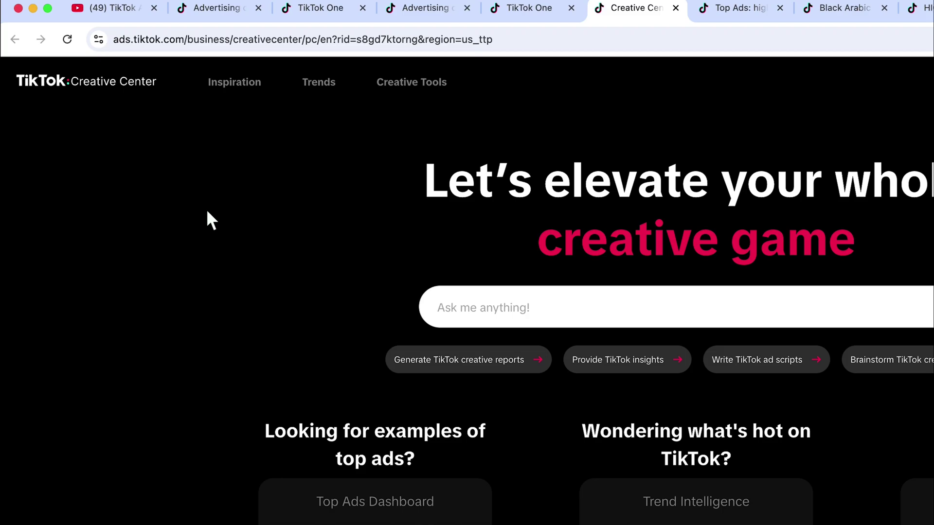
mouse_move(225, 99)
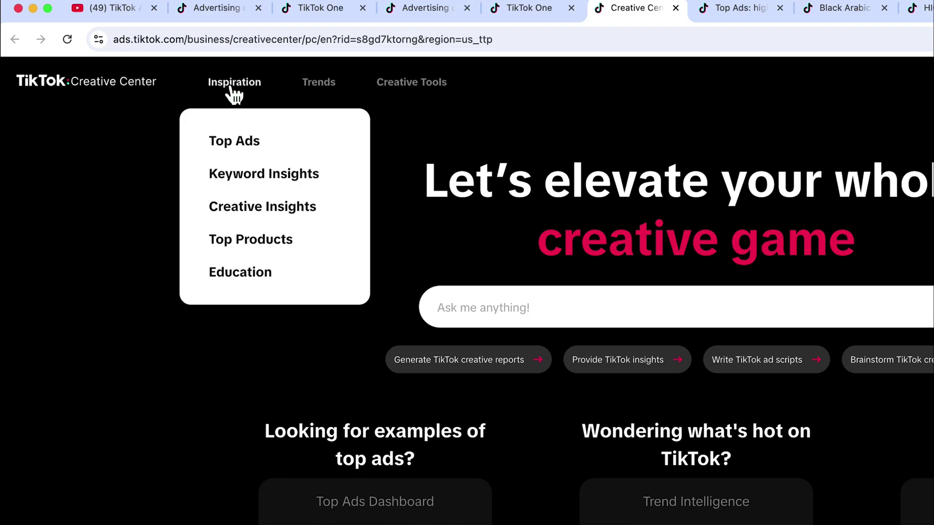
click(237, 142)
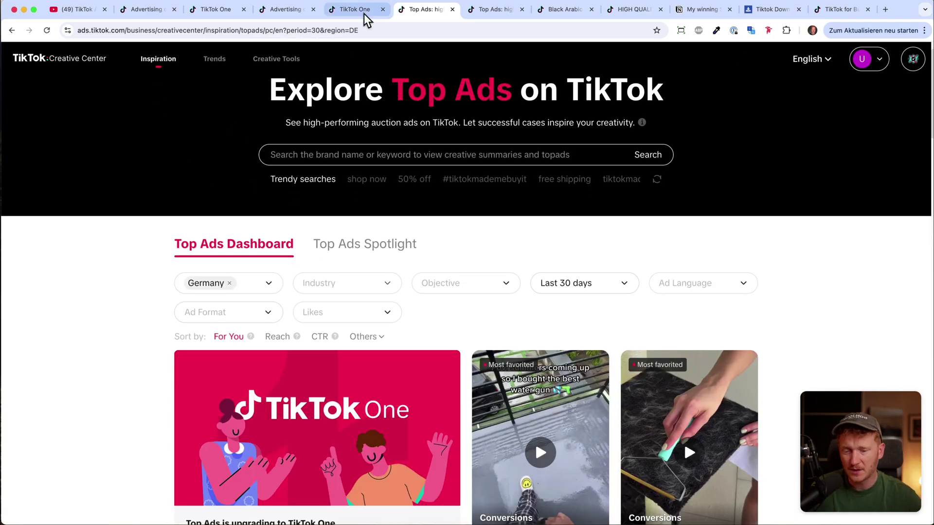
scroll(358, 91, up, 2)
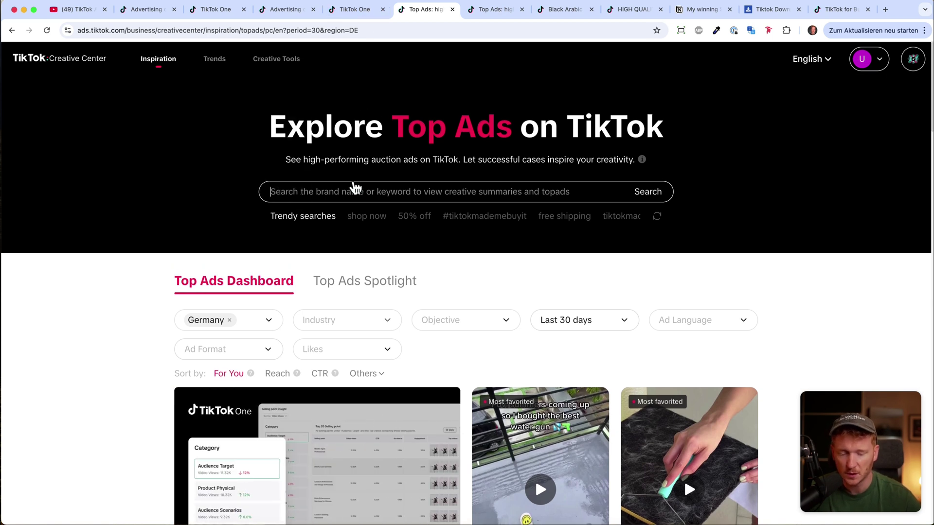
Step: Enter 'watch' as the keyword and change the region from Germany to United States
text(watch)
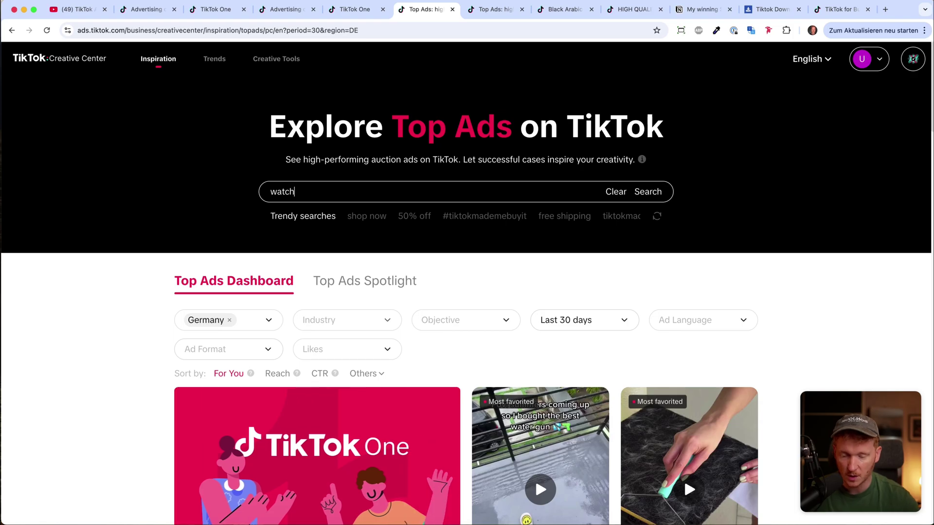
scroll(467, 258, down, 3)
click(108, 219)
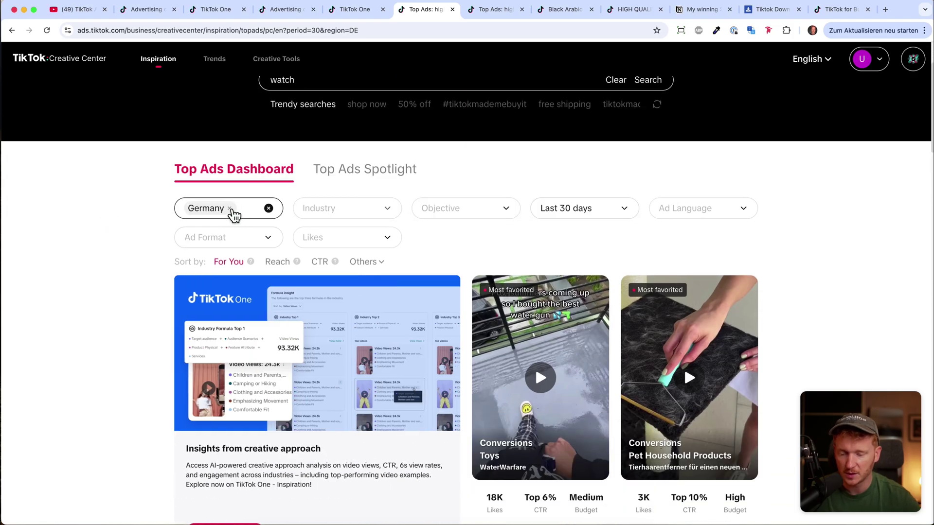
click(230, 209)
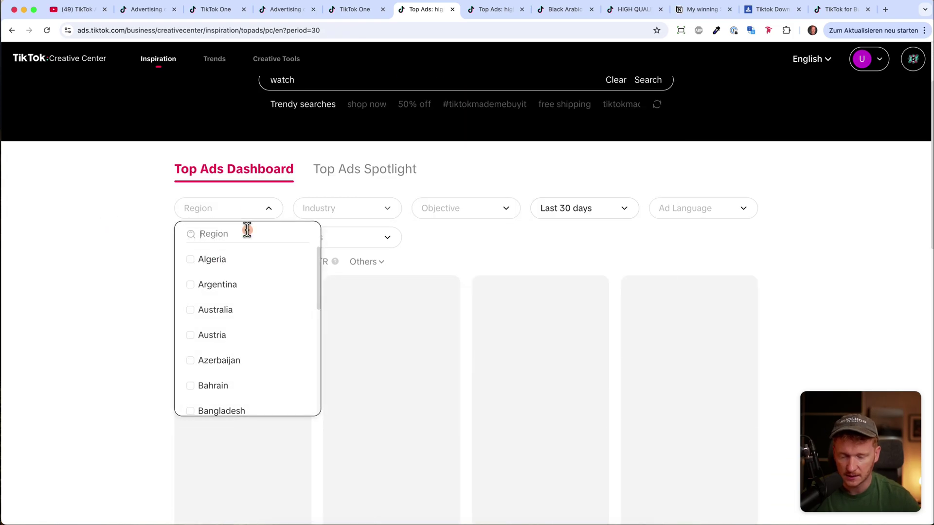
text(unite)
click(243, 310)
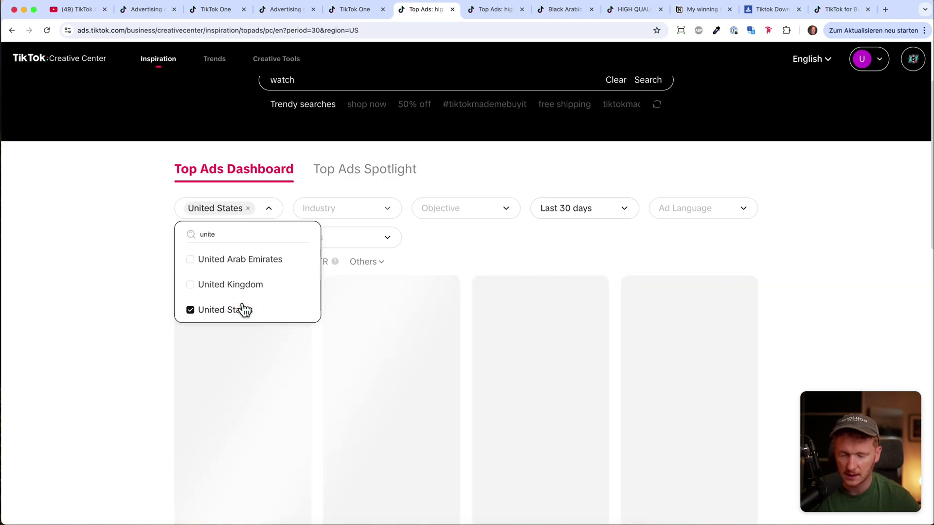
Step: Inspect the industry, objective, time period, likes and ad format filters without changing them
click(359, 216)
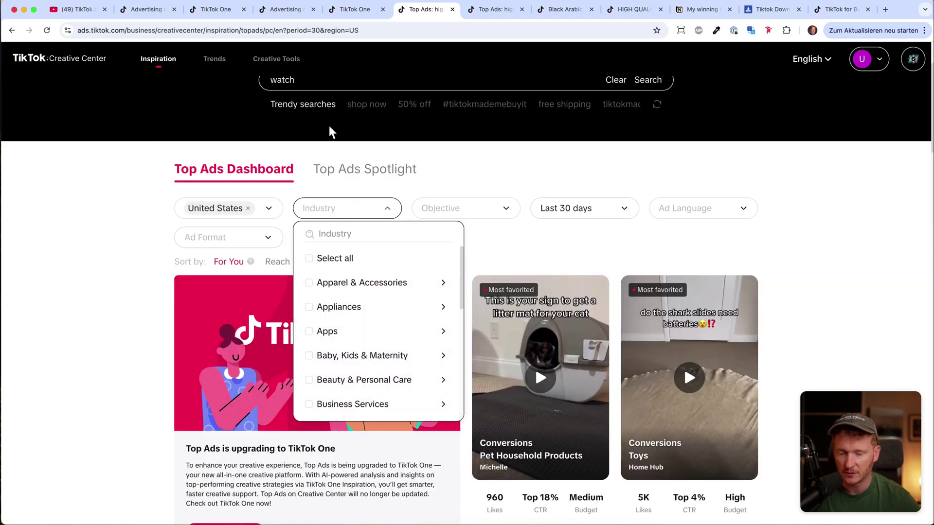
click(475, 181)
click(471, 208)
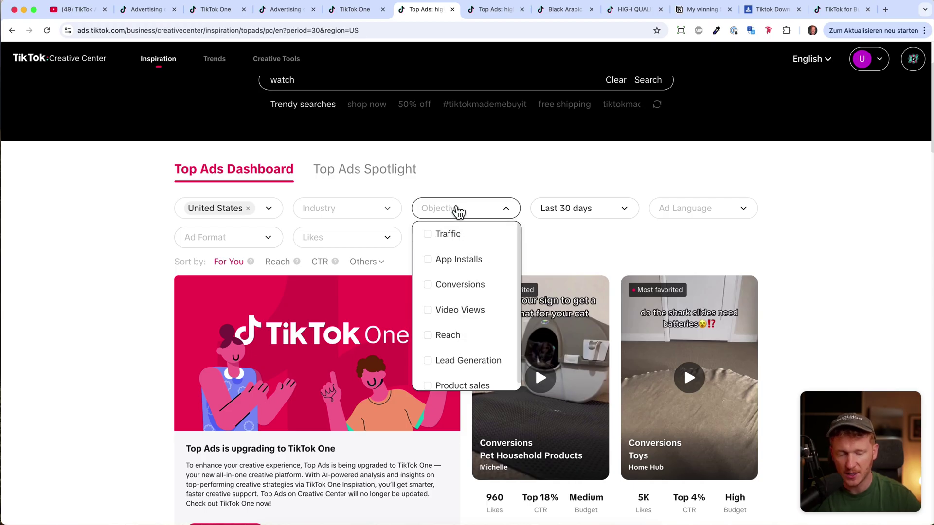
click(567, 212)
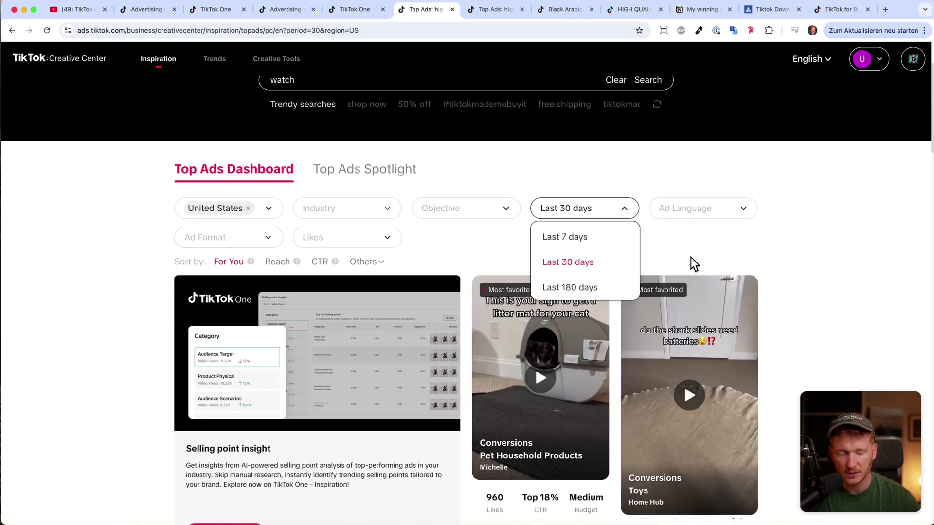
click(715, 248)
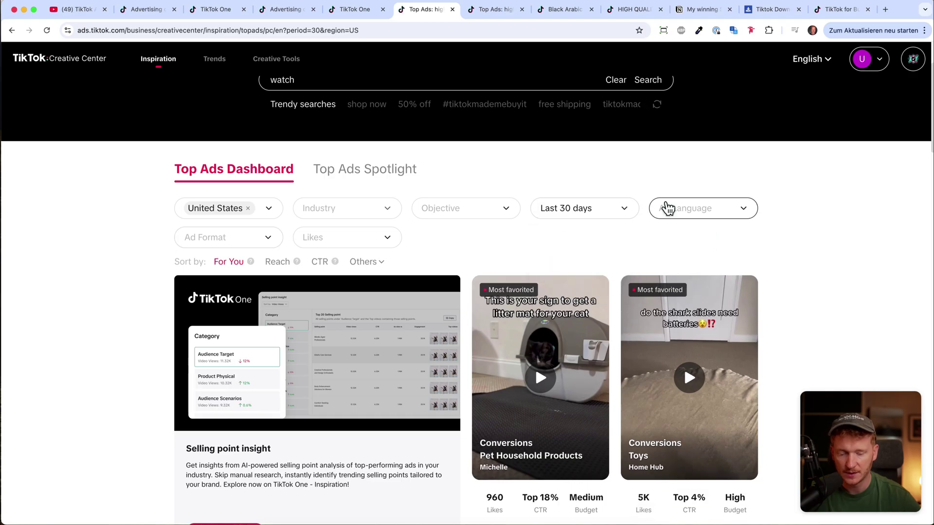
click(306, 243)
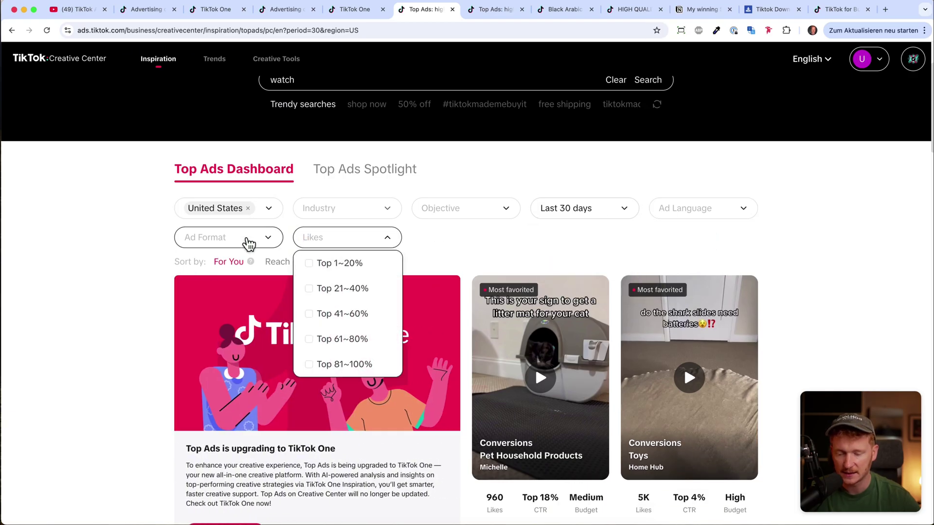
click(245, 239)
Step: Close the ad format options and run the 'watch' search
click(508, 243)
scroll(509, 243, up, 3)
scroll(526, 257, down, 5)
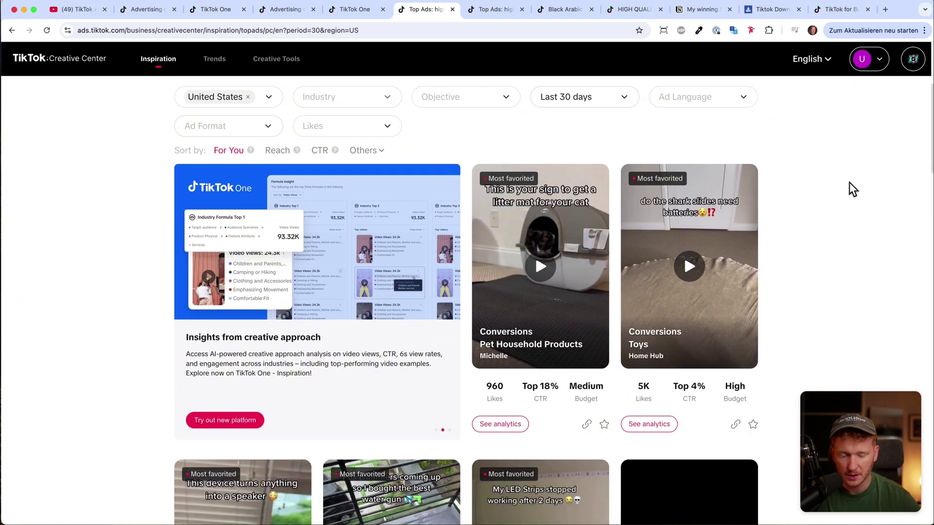
scroll(846, 188, up, 5)
click(647, 192)
Step: Scroll through the watch ad cards showing likes, CTR and budget
scroll(913, 297, down, 2)
scroll(911, 298, down, 5)
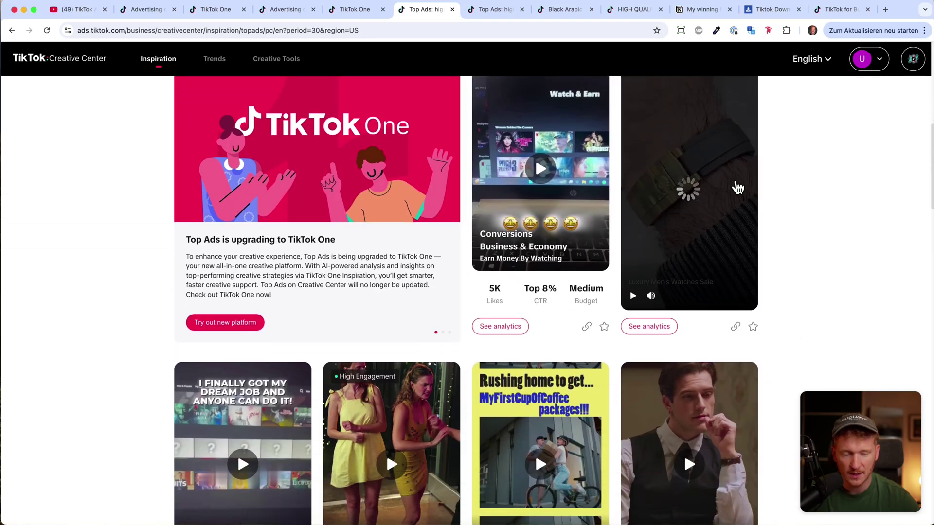
scroll(851, 183, down, 2)
scroll(851, 183, down, 10)
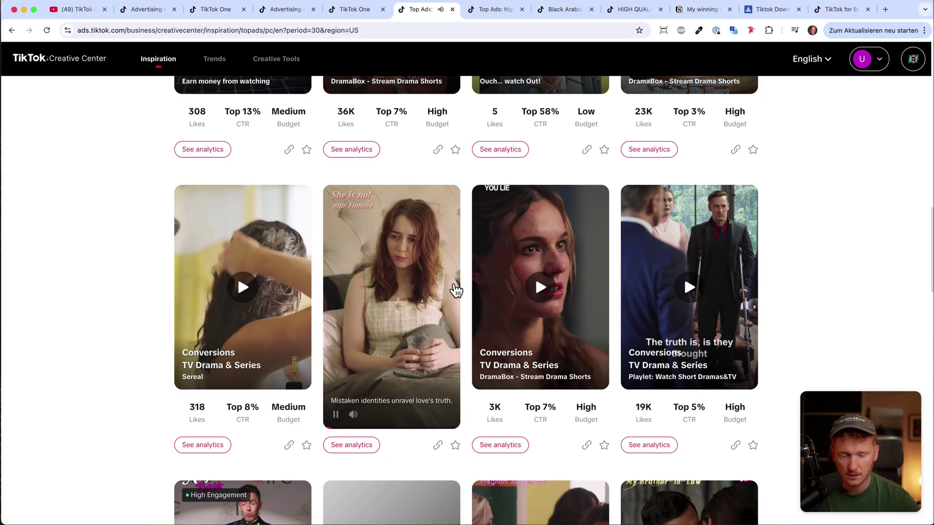
scroll(870, 181, down, 6)
scroll(865, 186, down, 2)
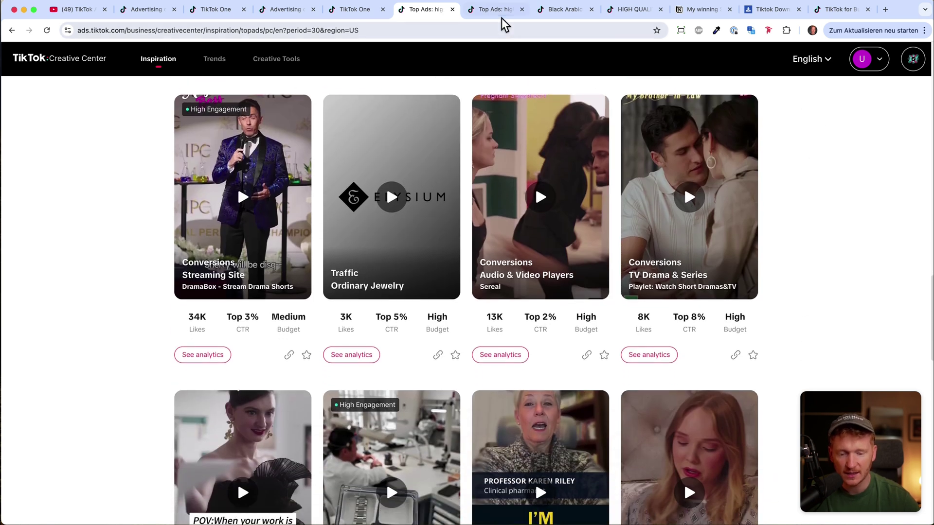
Step: Open the Arabic Aura Watch ad details and replay its video, pausing at 00:09
click(502, 16)
click(562, 14)
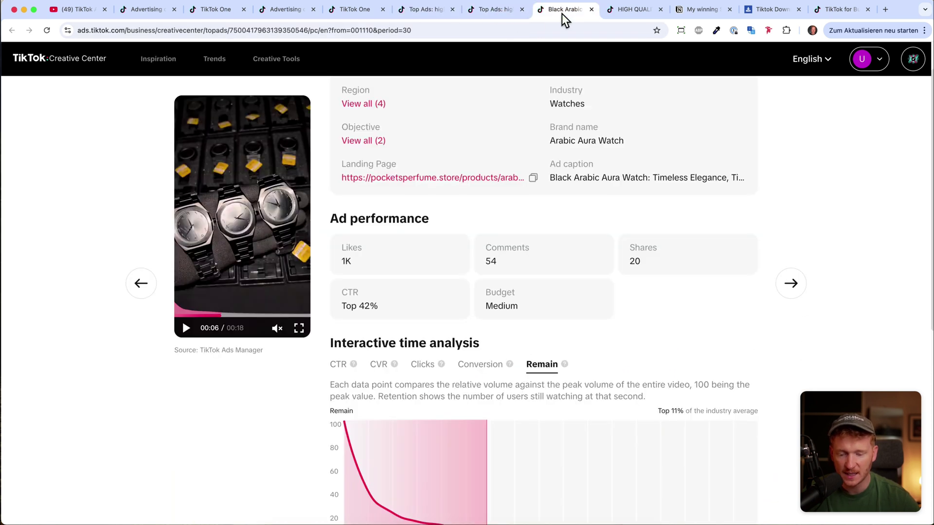
click(176, 315)
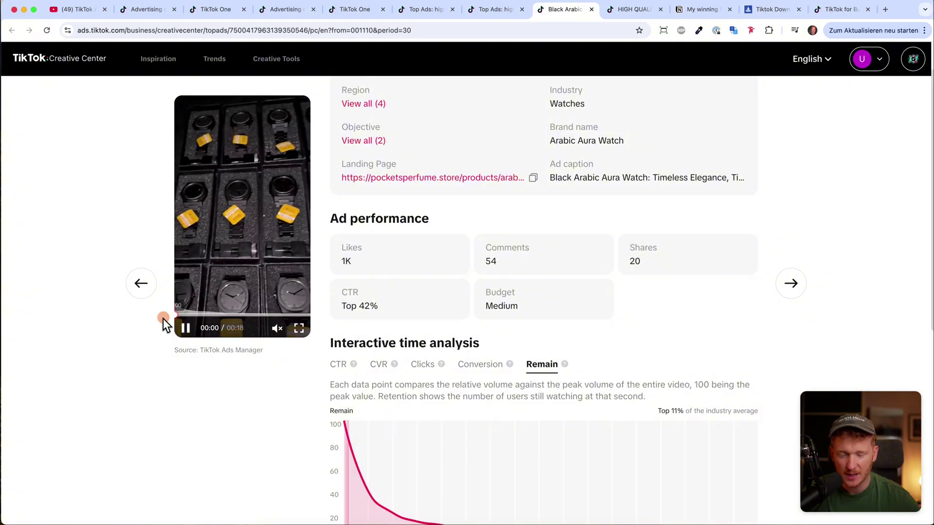
click(210, 128)
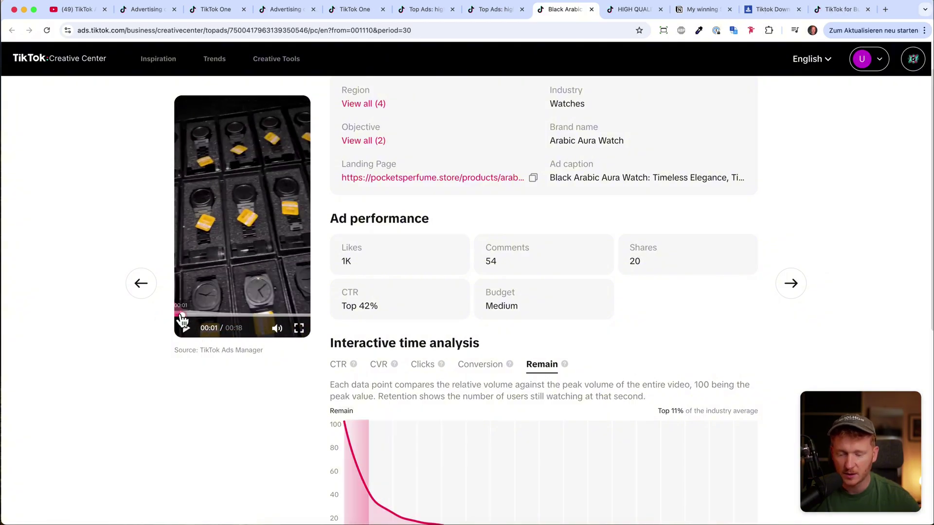
click(184, 322)
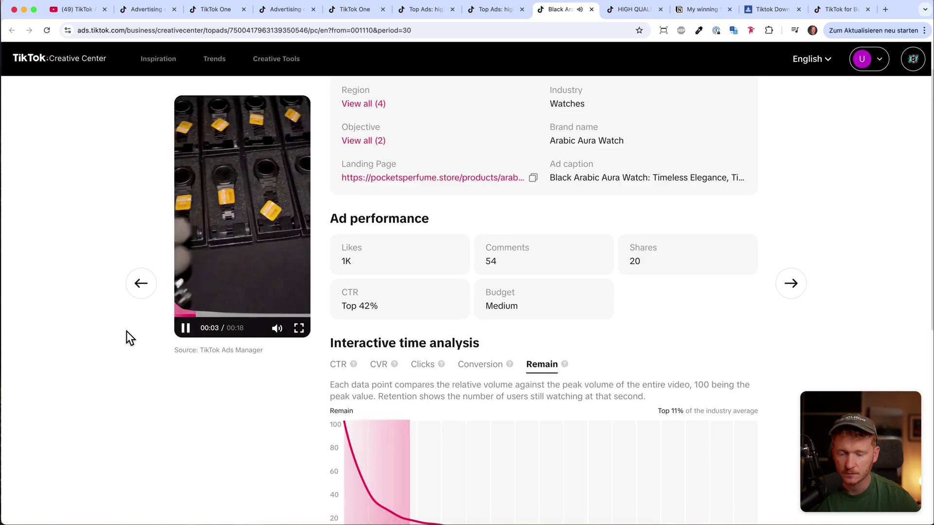
click(187, 329)
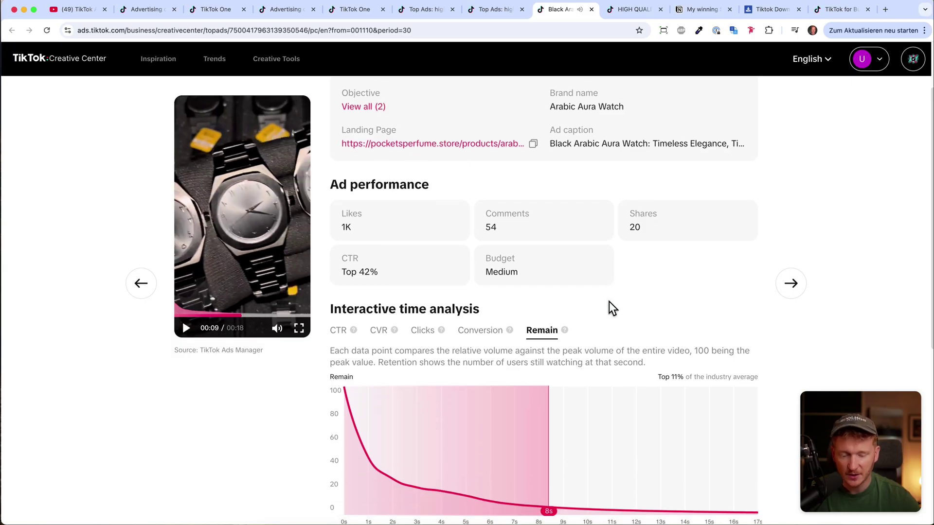
Step: Rewind the Aura Watch ad video to the start and mute its sound
scroll(611, 308, down, 2)
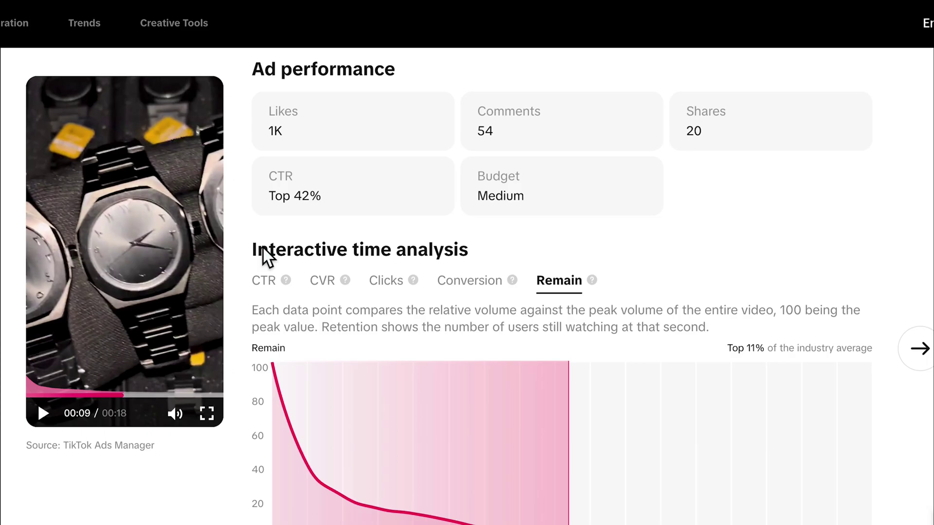
scroll(263, 249, up, 1)
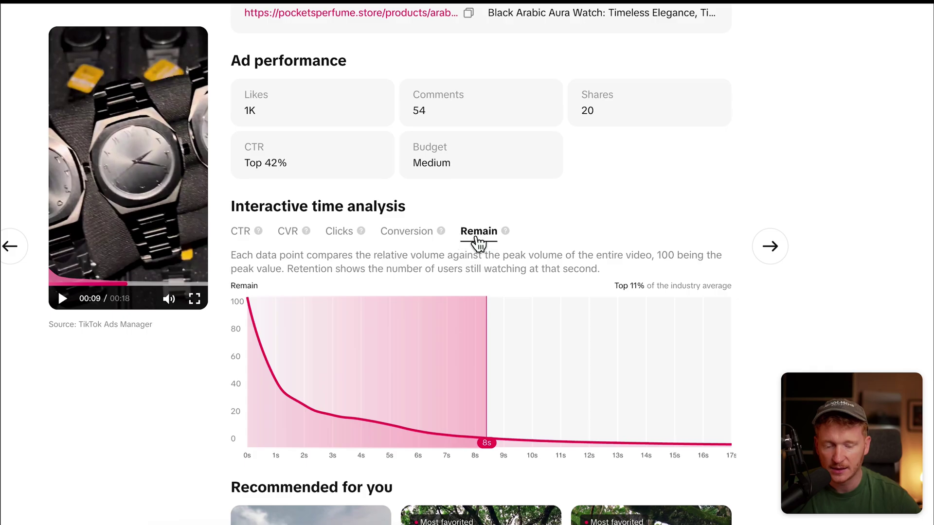
mouse_move(506, 234)
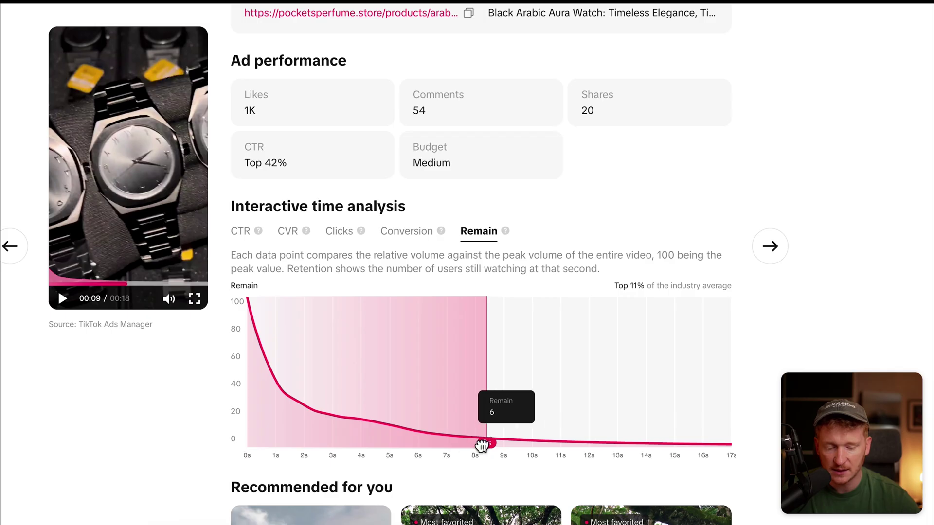
mouse_move(417, 454)
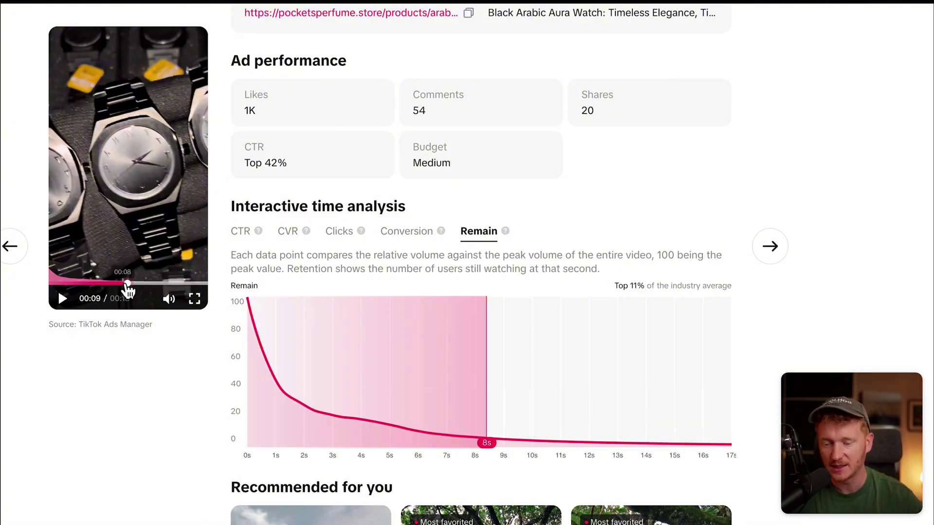
drag(128, 284, 40, 284)
click(169, 298)
click(122, 261)
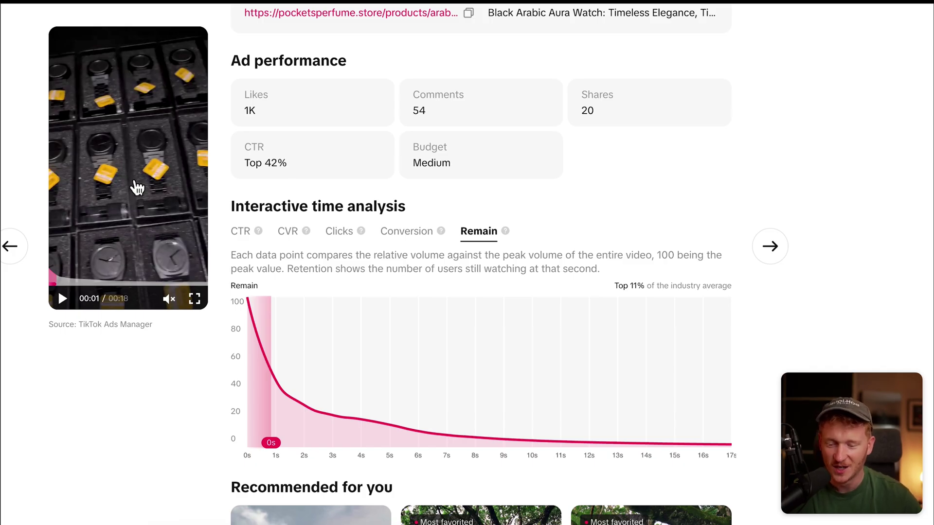
Step: Step through playback against the Remain curve, pausing at 4, 6 and 15 s, finally 8 s
click(63, 301)
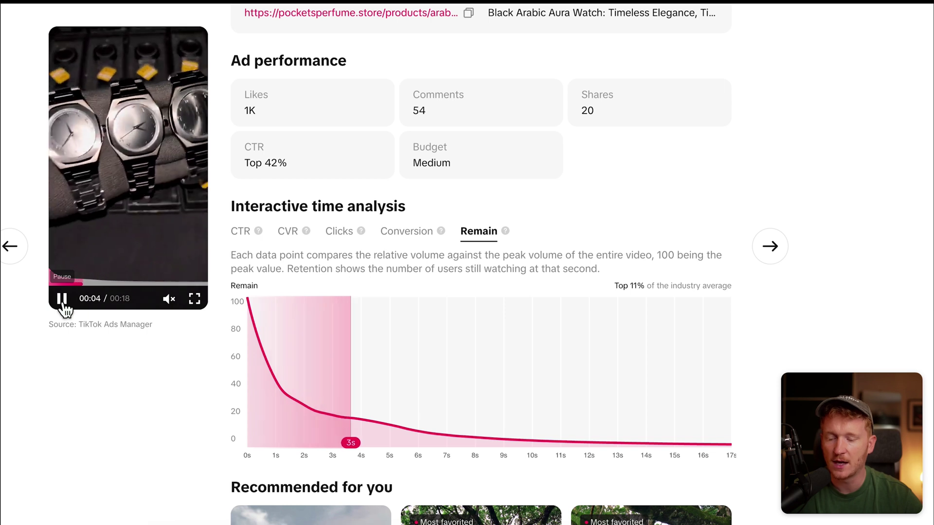
click(62, 300)
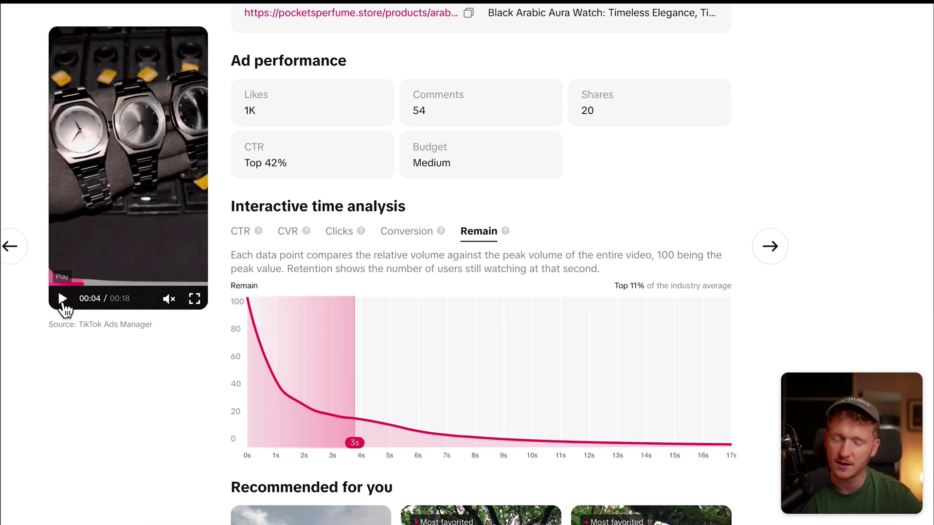
click(62, 300)
click(63, 300)
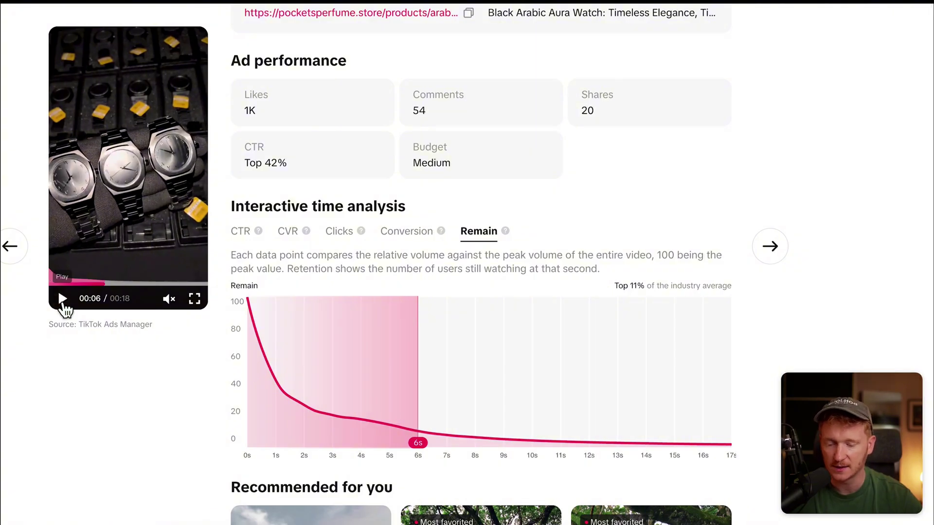
click(62, 299)
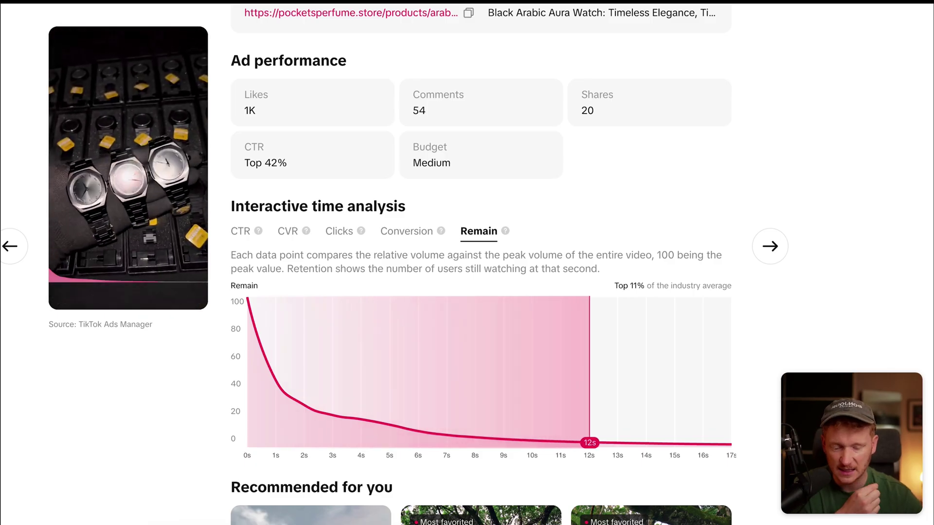
click(64, 299)
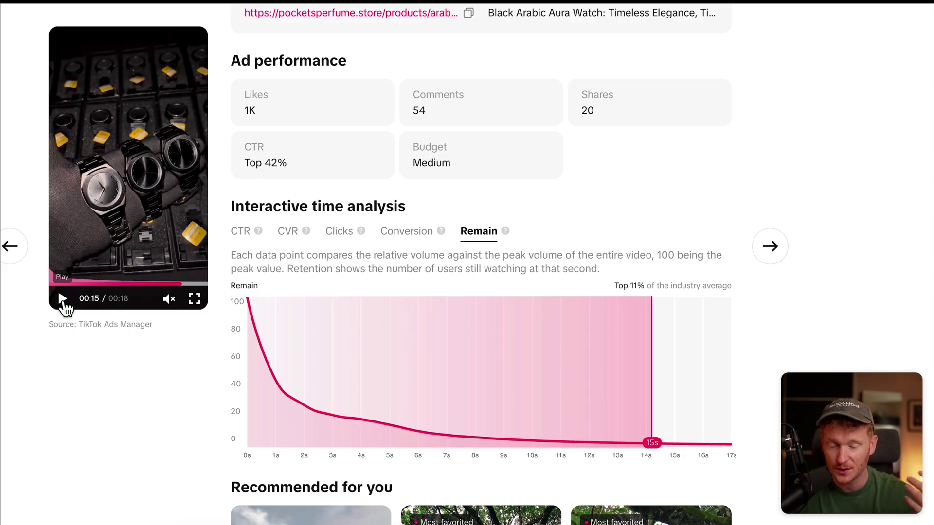
click(63, 302)
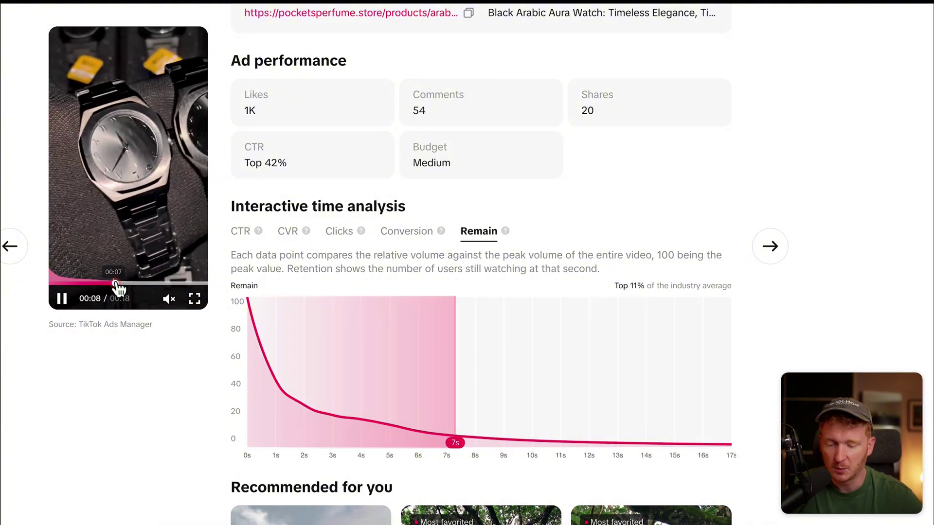
click(61, 301)
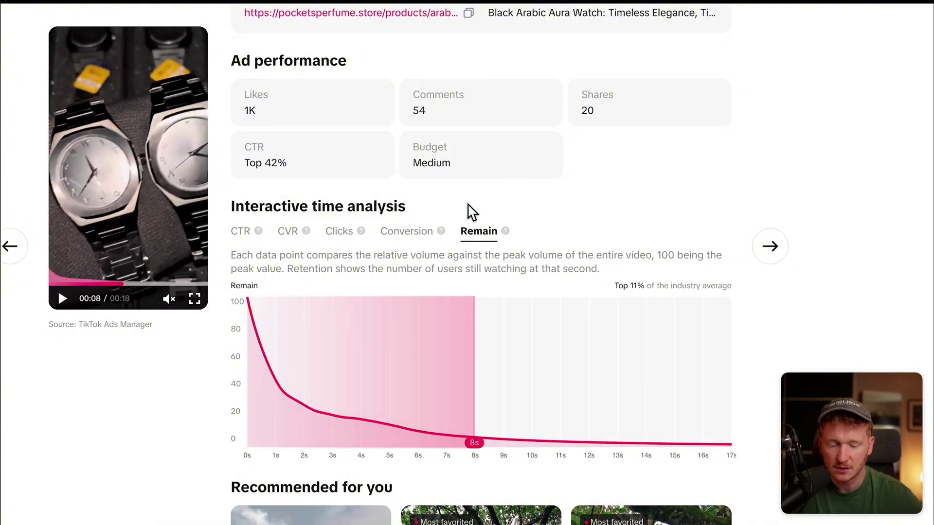
Step: Compare the ad's Conversion, Clicks and Remain curves, inspecting their chart peaks
click(412, 240)
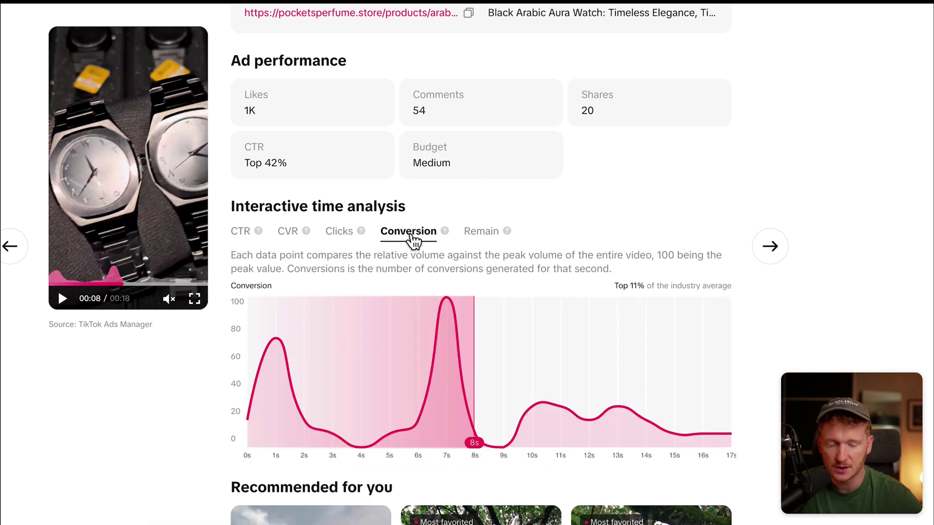
mouse_move(448, 318)
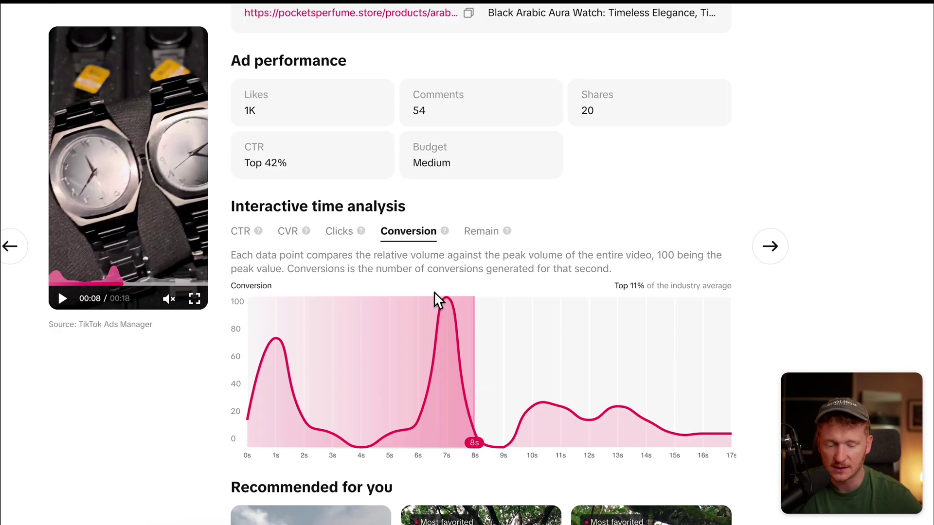
click(478, 232)
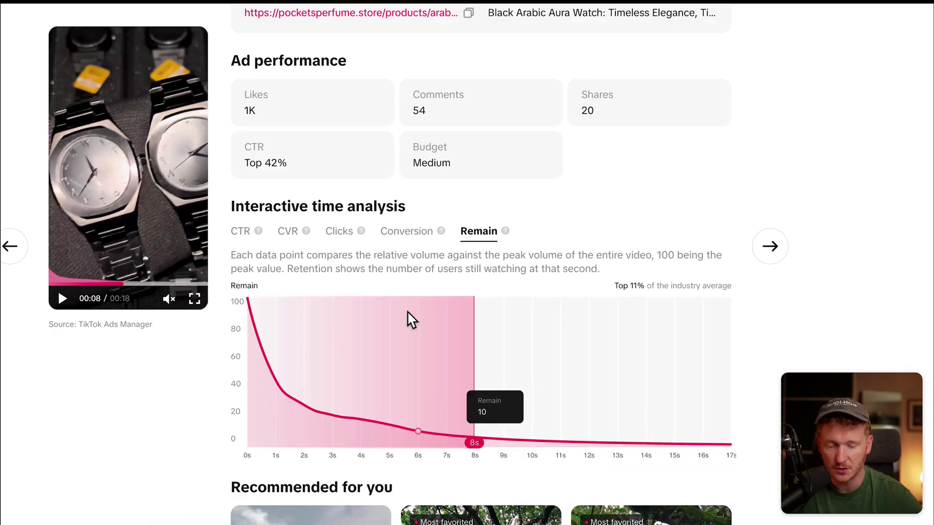
click(343, 234)
mouse_move(417, 346)
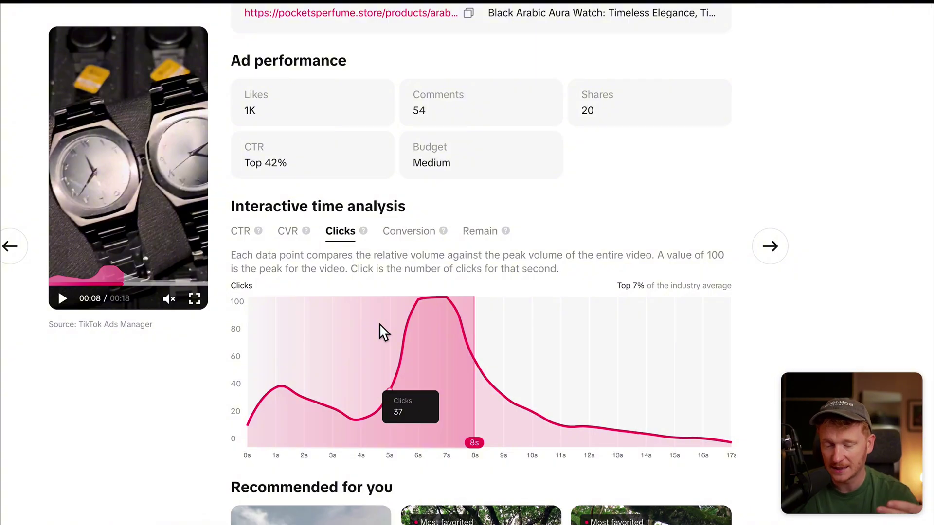
click(409, 233)
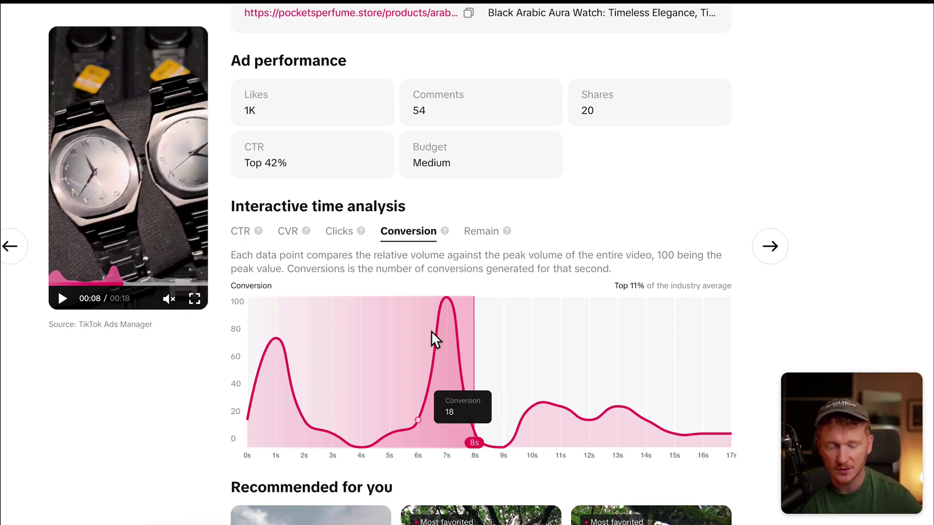
click(346, 233)
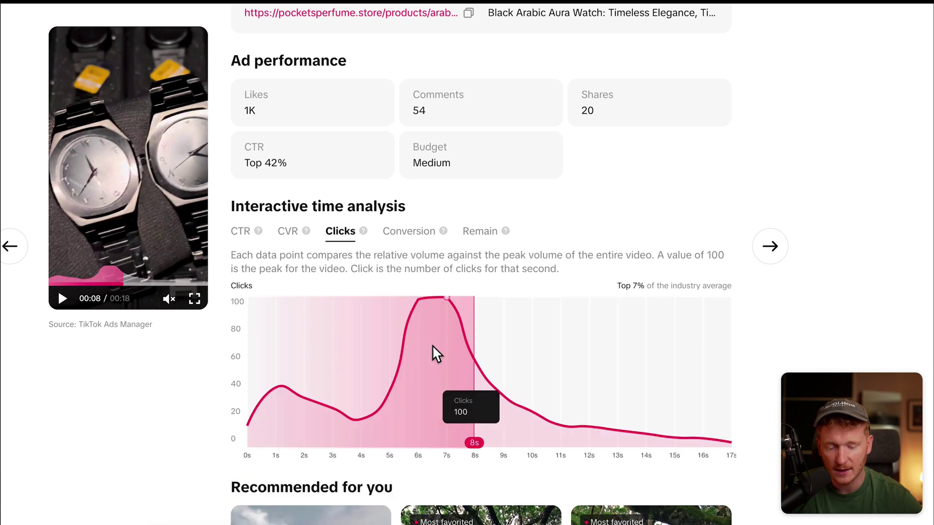
click(403, 234)
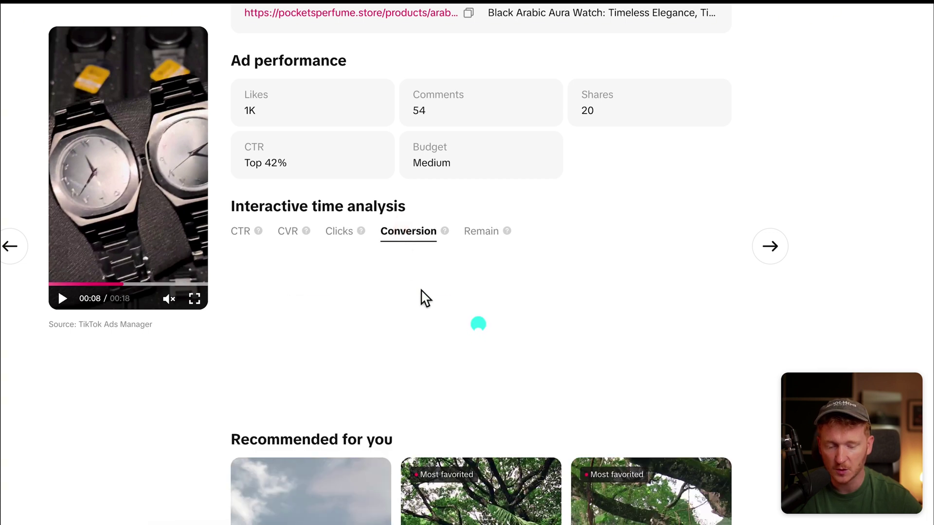
click(479, 233)
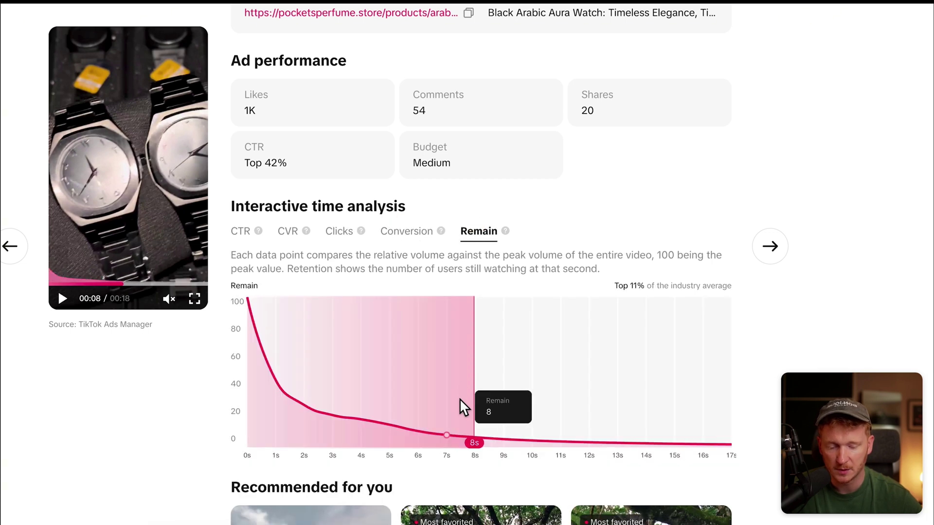
Step: Show the CTR curve, then the CVR curve with highlights at 7, 11 and 13 s
click(244, 233)
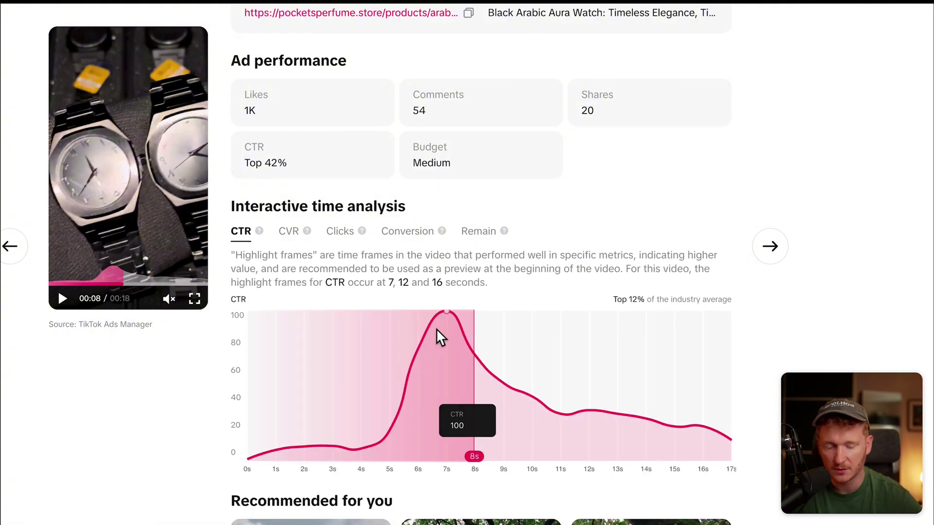
click(301, 236)
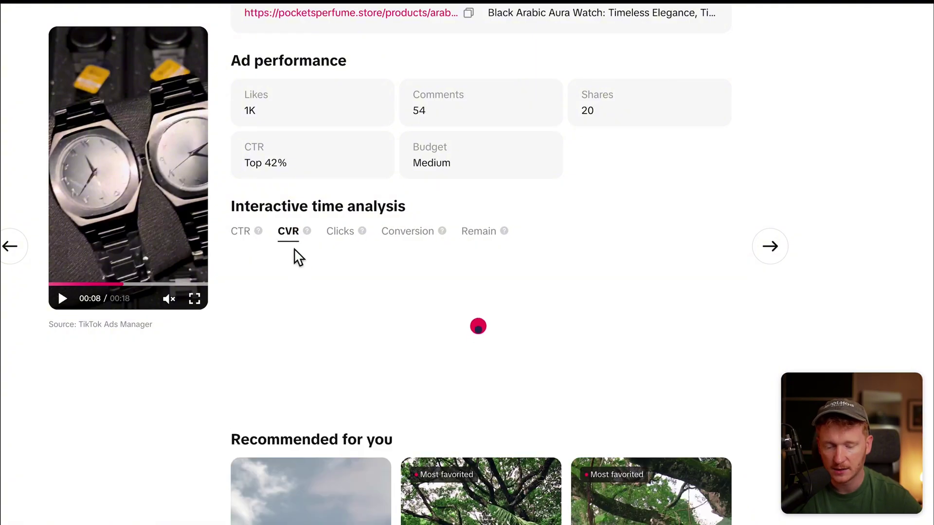
mouse_move(306, 238)
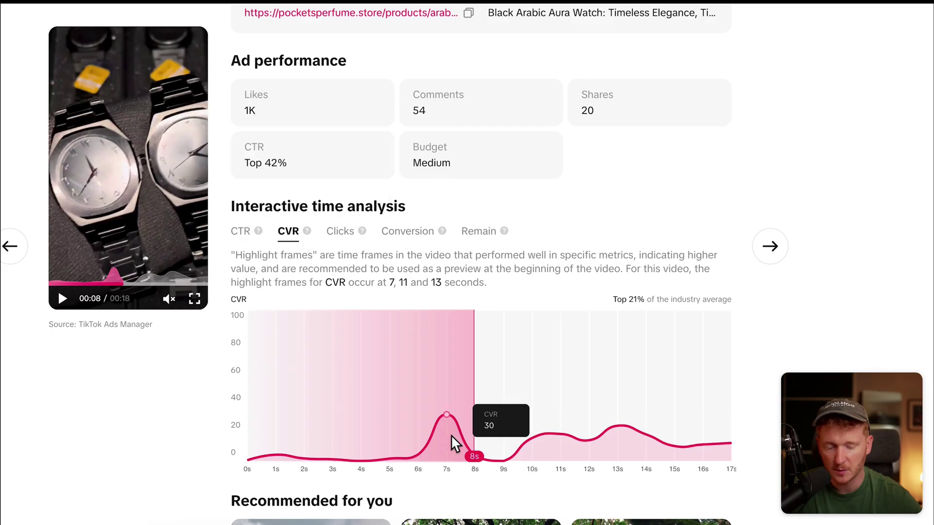
Step: Select the brand name 'Arabic Aura Watch' in the ad's About this ad details
scroll(849, 165, down, 6)
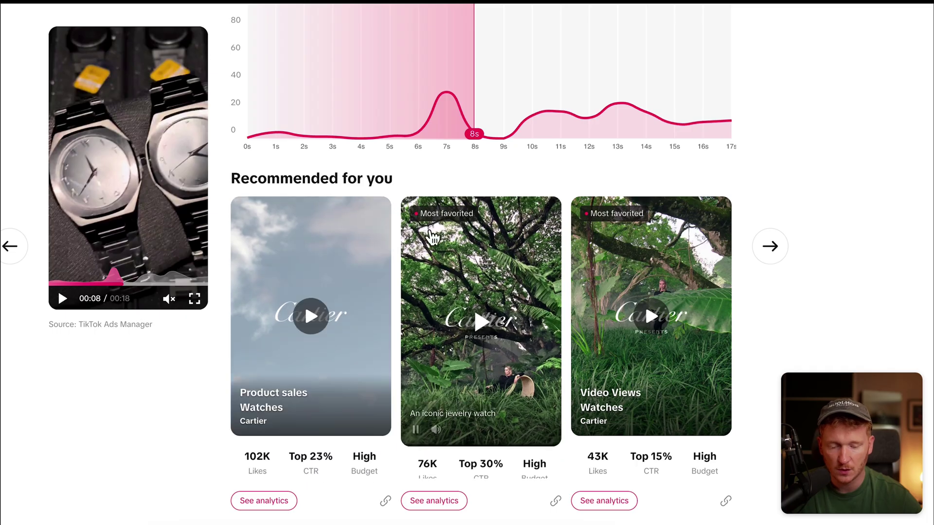
mouse_move(662, 344)
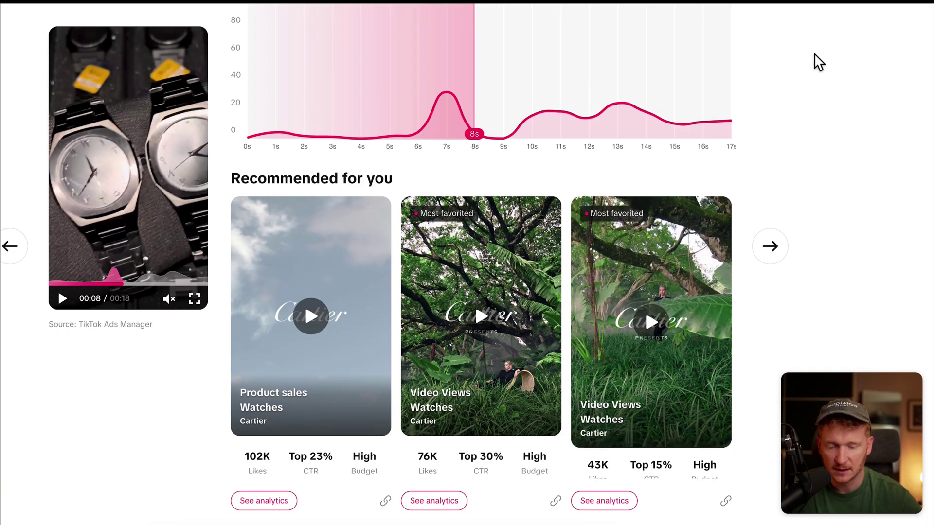
scroll(819, 61, up, 8)
scroll(819, 62, up, 1)
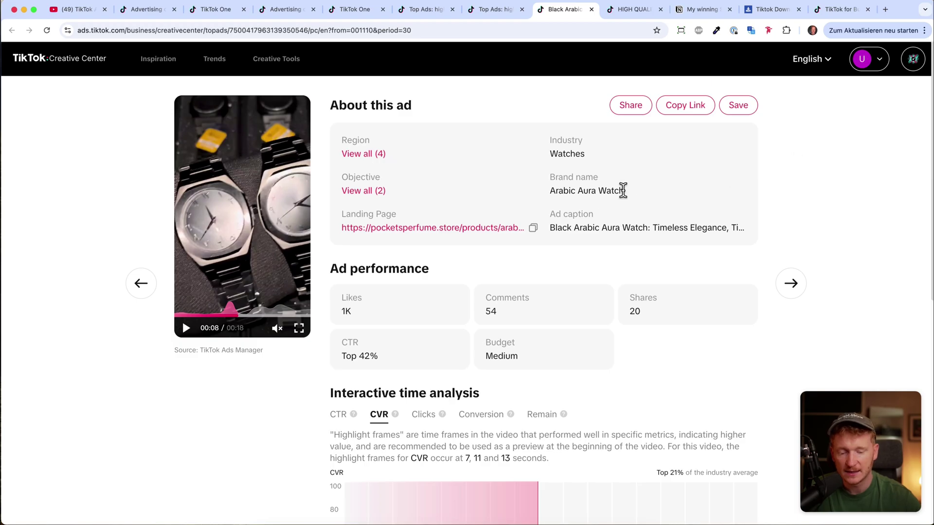
drag(625, 191, 550, 191)
key(ctrl+c)
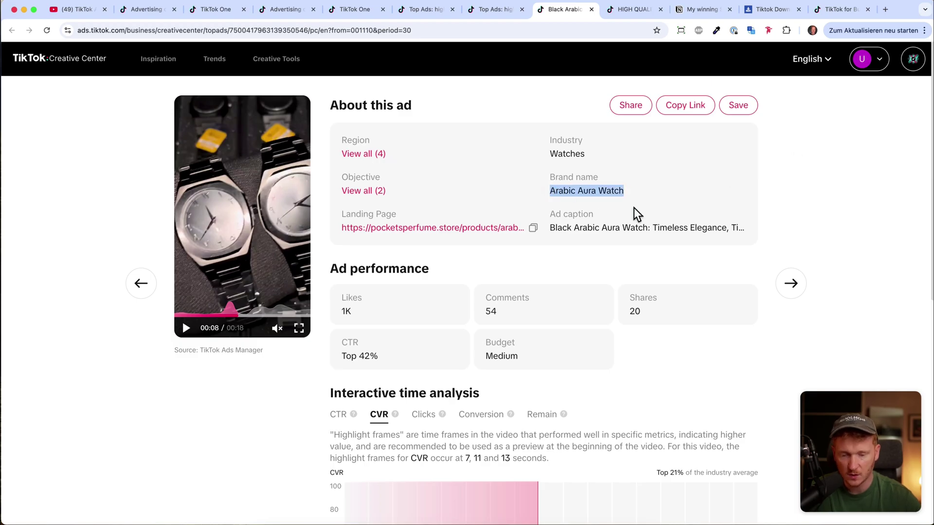
Step: Search Top Ads for 'Arabic Aura Watch', replacing the previous watch search term
click(426, 9)
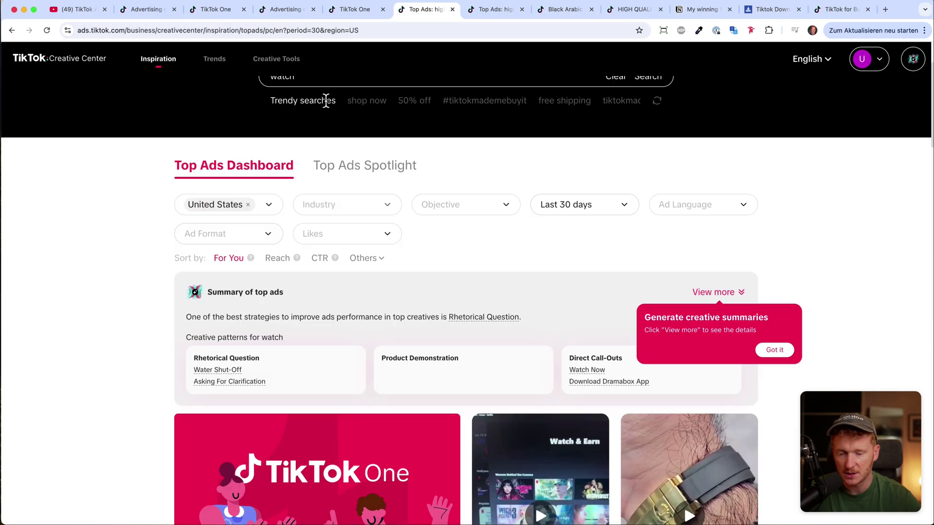
click(328, 191)
key(ctrl+a)
key(ctrl+v)
click(651, 193)
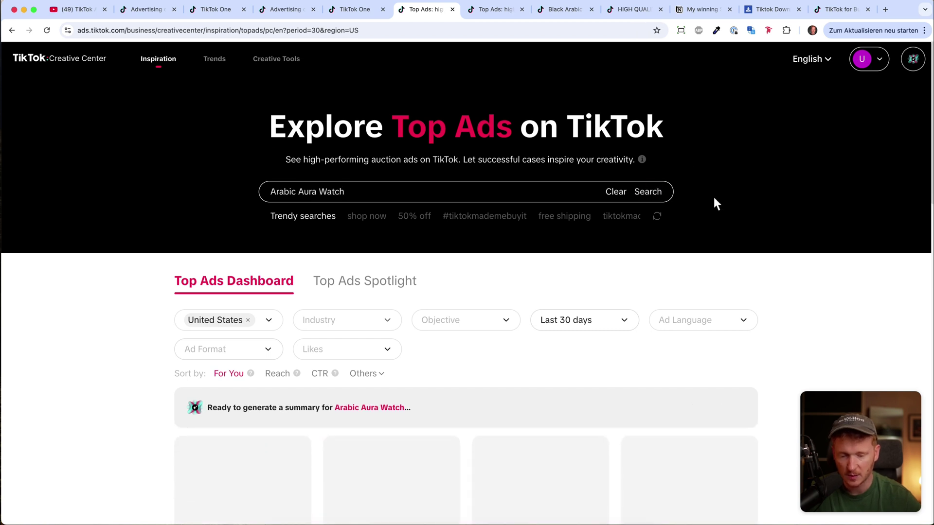
Step: Open analytics for the stylish black aura watch ad in the results
scroll(755, 205, down, 8)
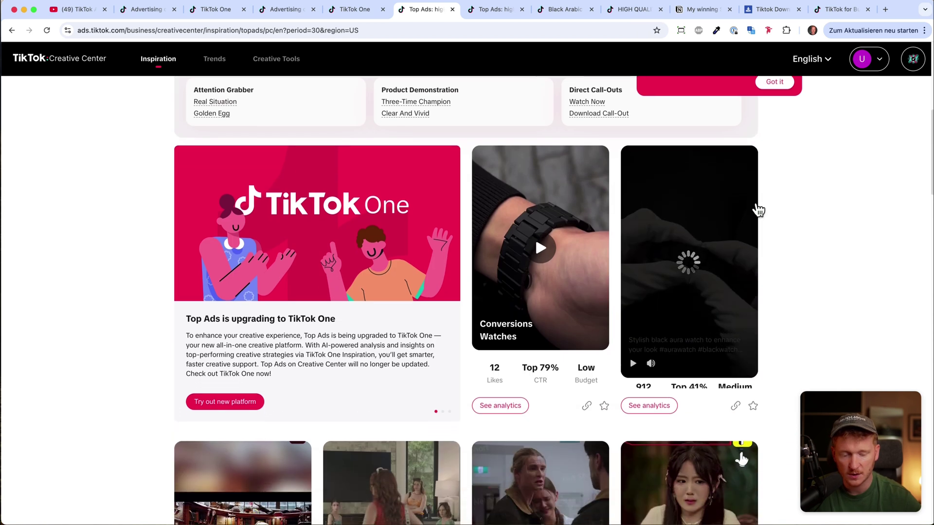
scroll(774, 203, down, 3)
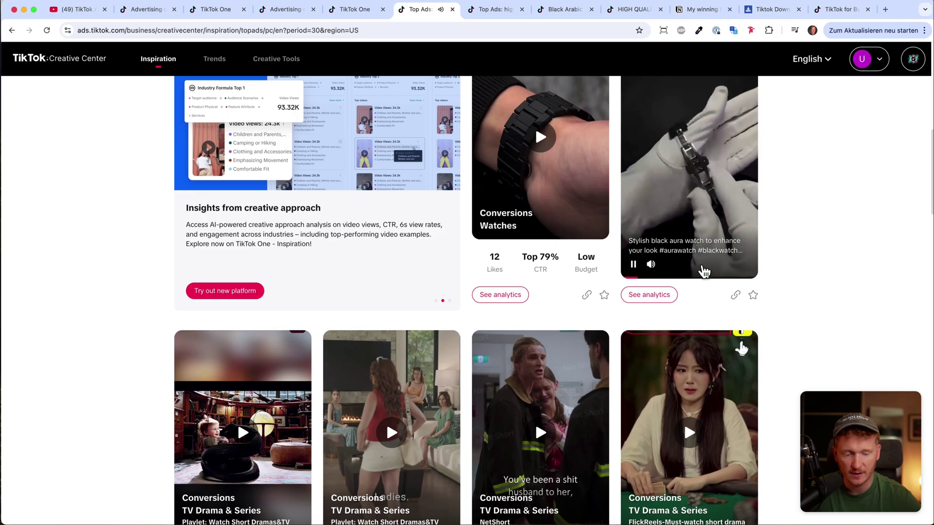
click(658, 301)
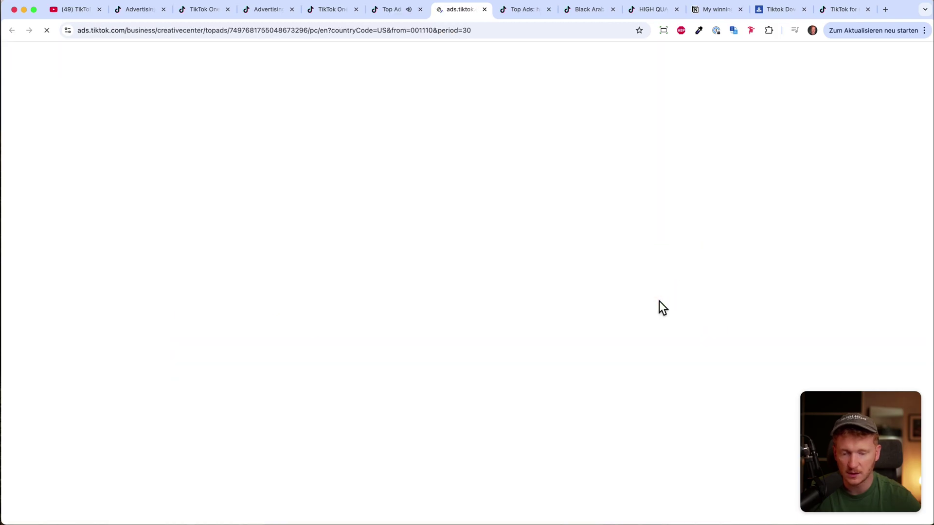
Step: Play the black aura watch ad to 00:07, then compare its Remain, Clicks and Conversion curves
click(244, 229)
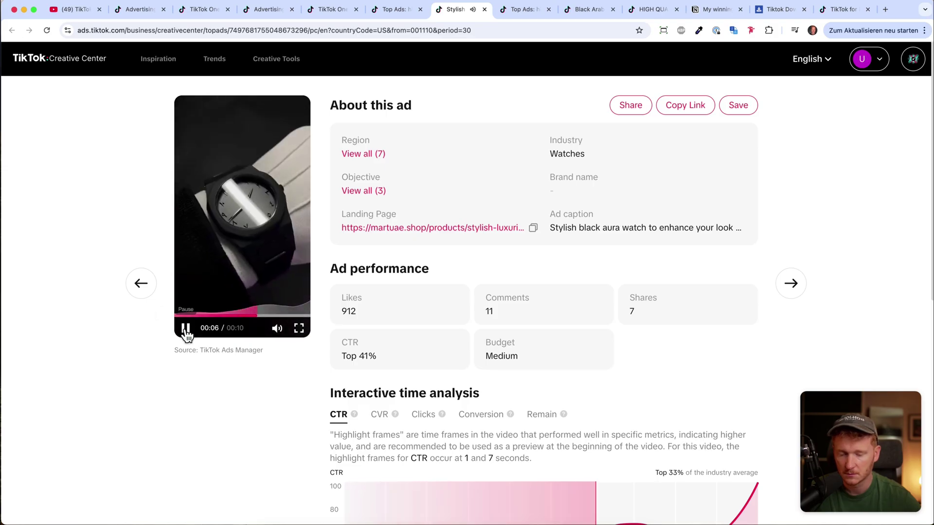
click(186, 329)
scroll(136, 430, down, 2)
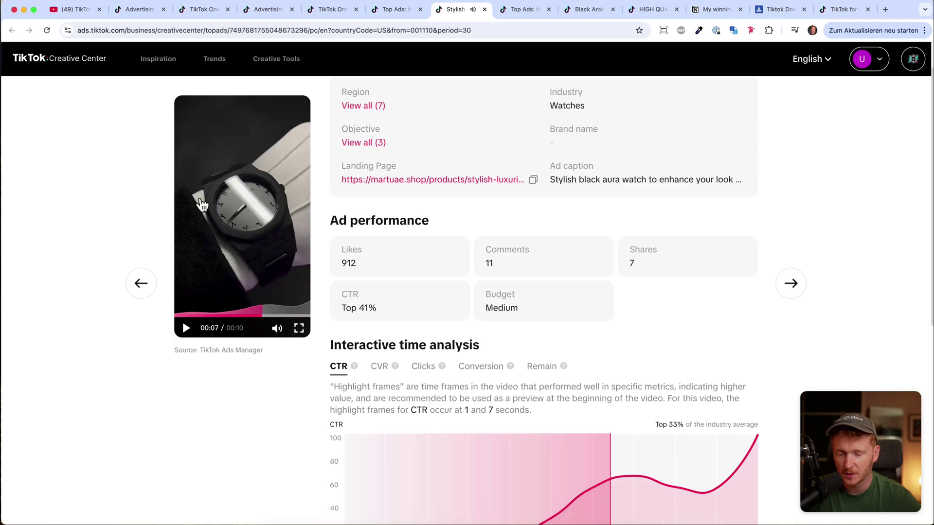
scroll(276, 420, down, 3)
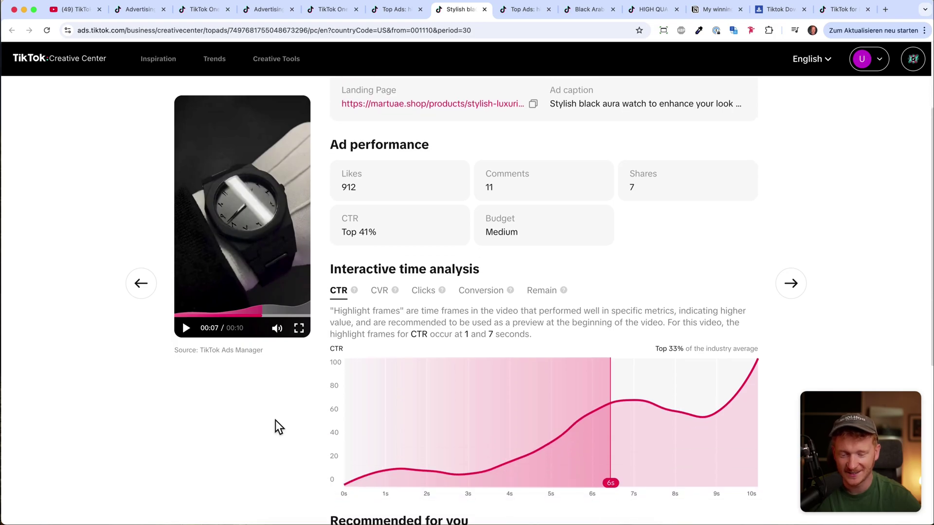
mouse_move(351, 359)
scroll(682, 308, down, 2)
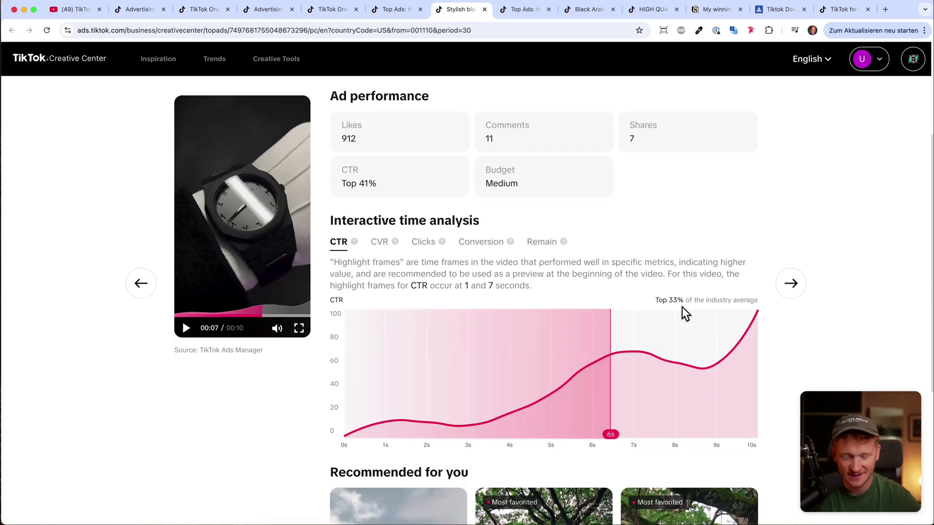
click(547, 243)
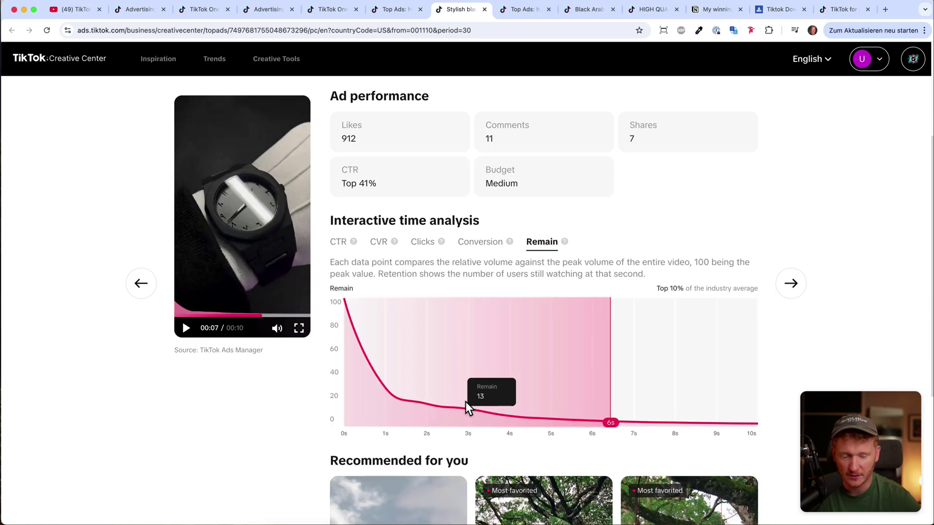
click(424, 242)
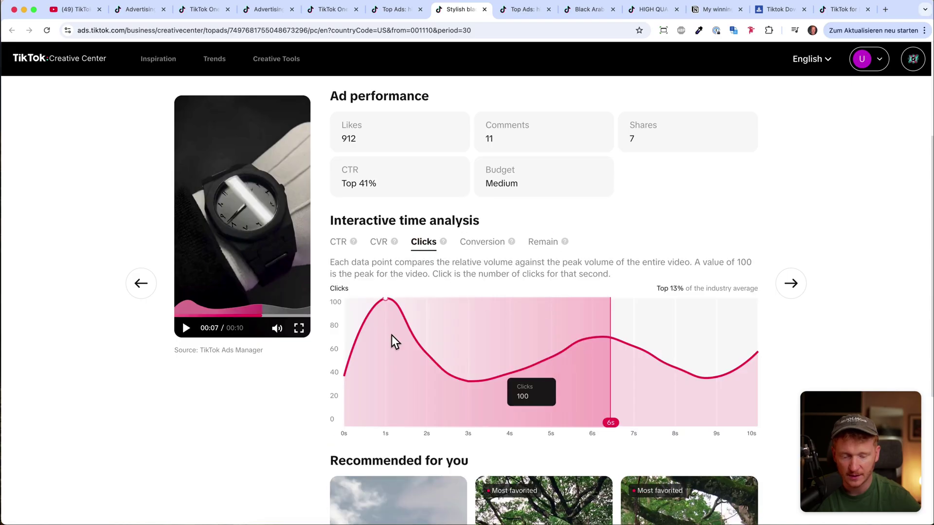
click(475, 246)
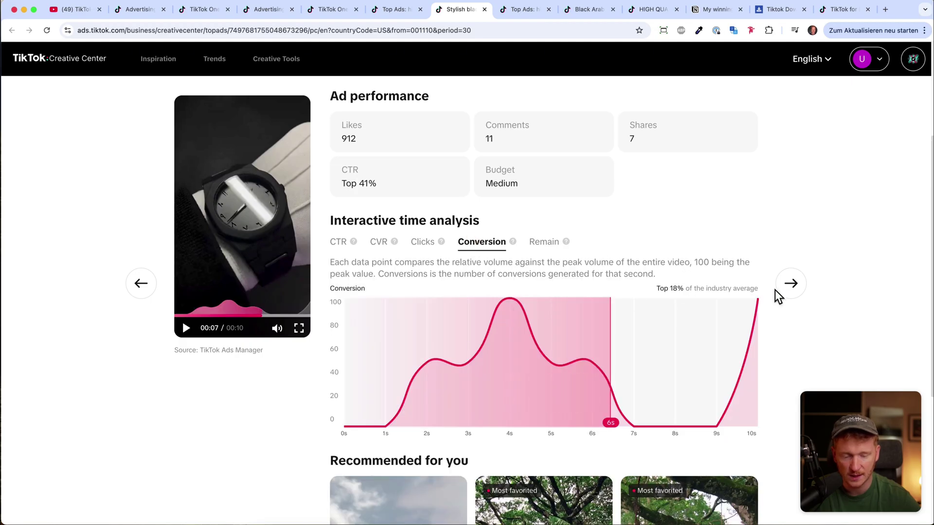
scroll(742, 325, up, 4)
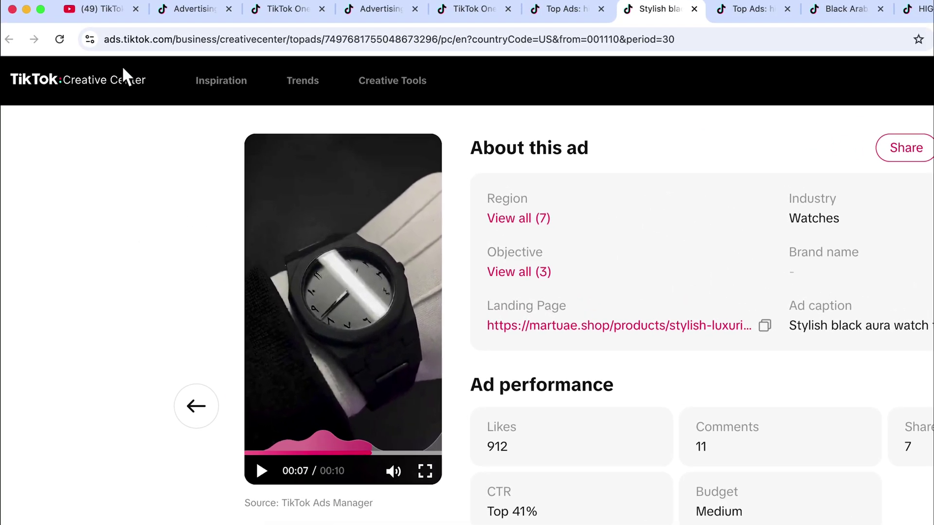
Step: Return to the Top Ads dashboard for Germany via Inspiration
mouse_move(221, 80)
click(224, 139)
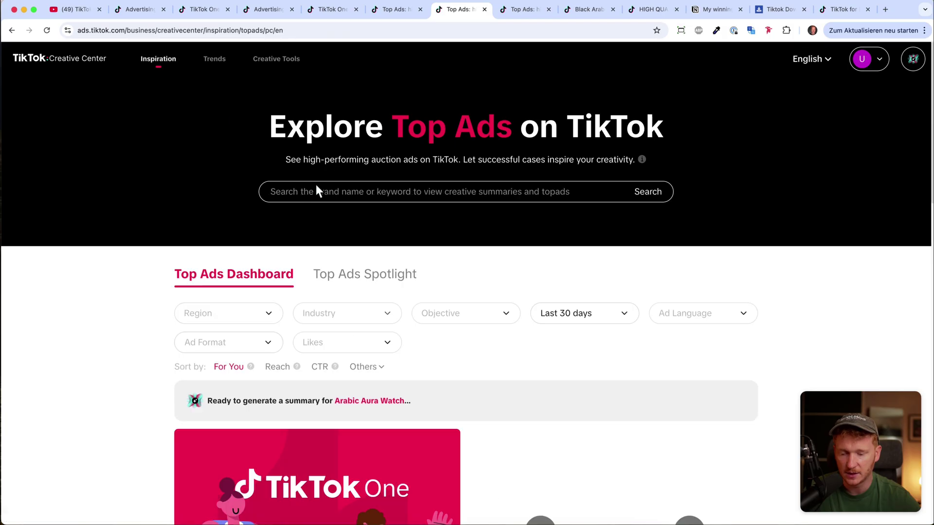
click(318, 191)
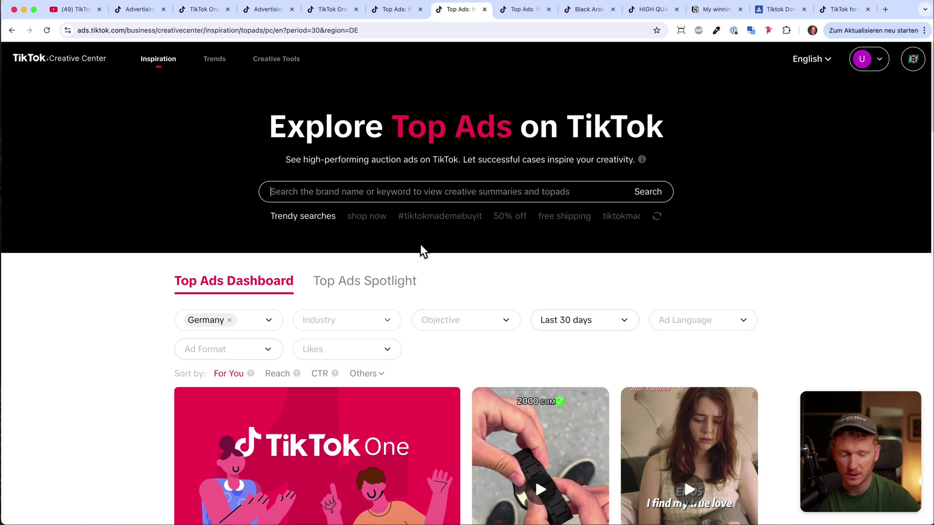
Step: Browse the Top Ads cards, then move to the SnapTik TikTok Video Download page
scroll(423, 250, down, 3)
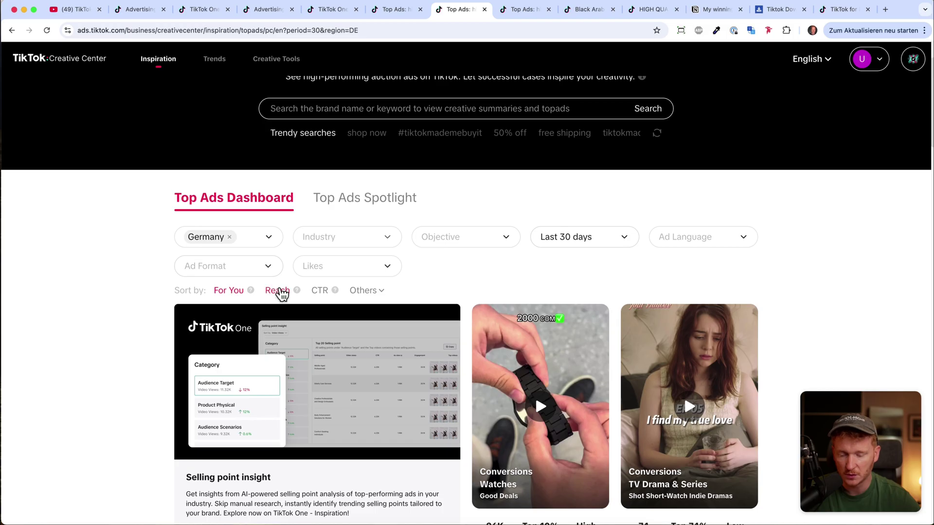
scroll(885, 304, down, 1)
scroll(886, 299, down, 7)
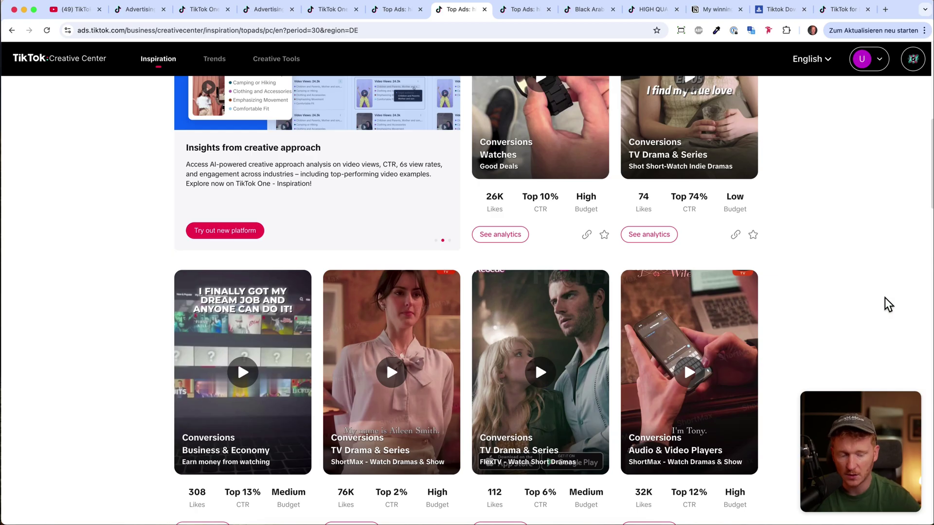
scroll(827, 131, up, 6)
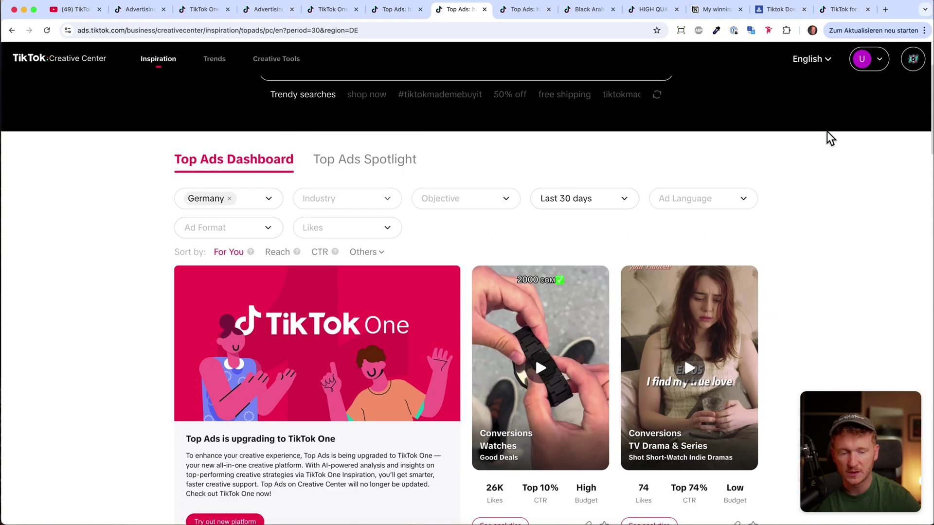
click(781, 11)
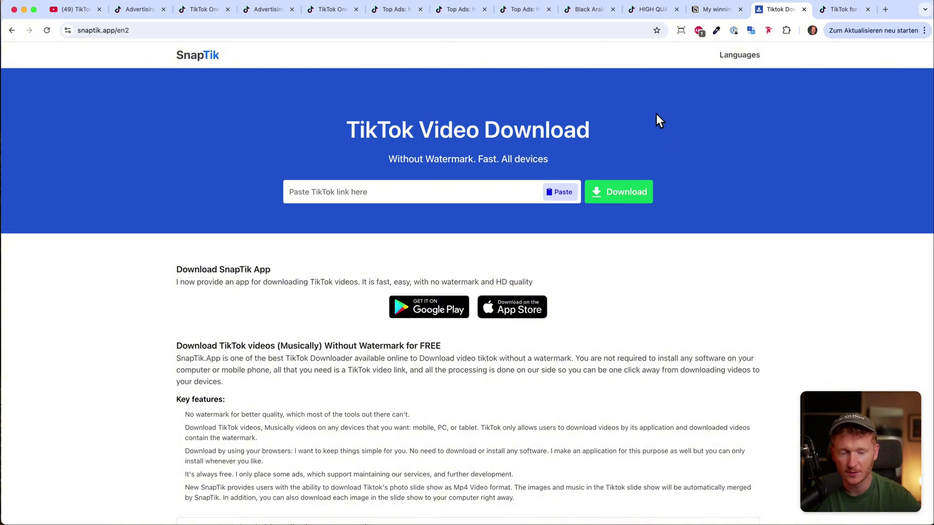
Step: Review Steps 2 and 3 of My winning Strategy, then go to the TikTok Ads objective page
click(704, 10)
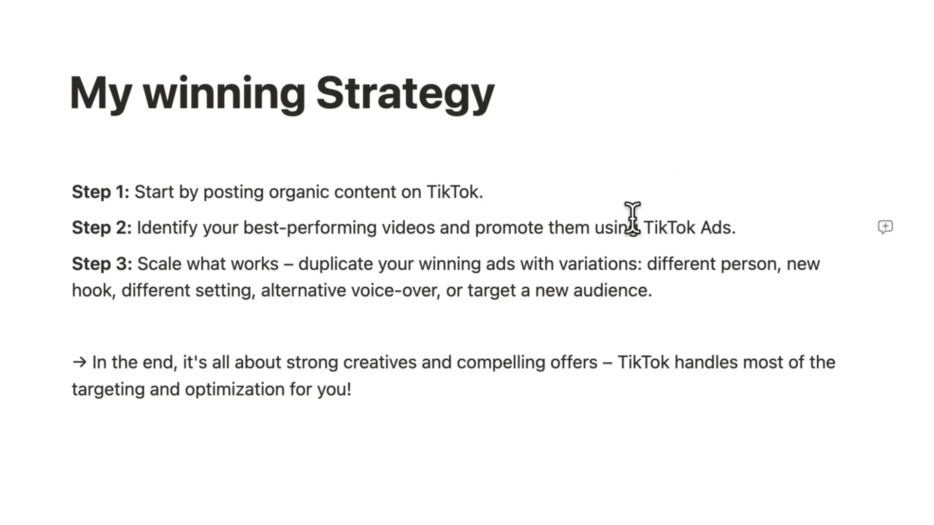
drag(469, 236, 811, 238)
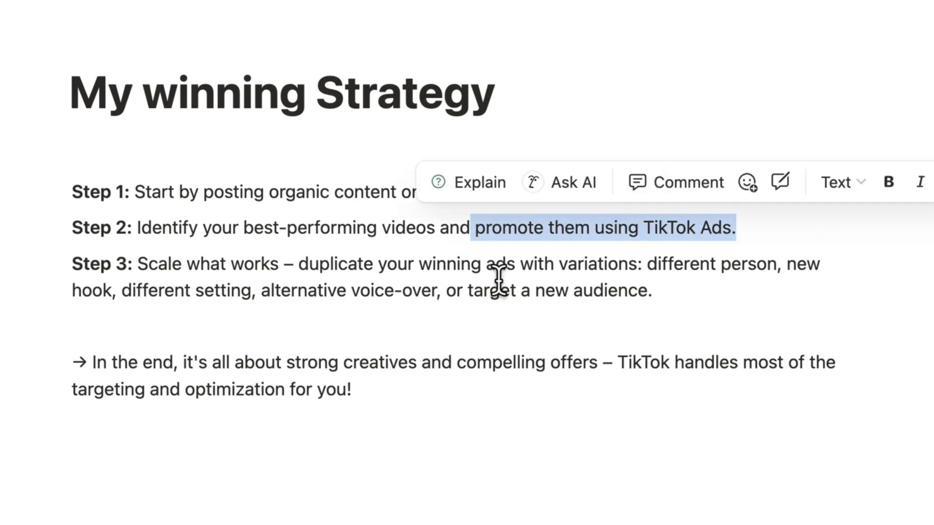
drag(138, 263, 258, 260)
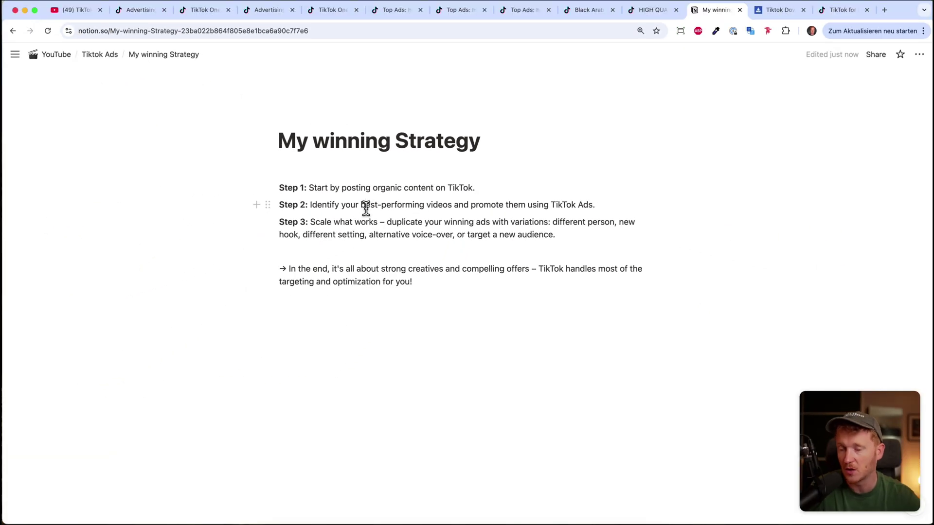
click(67, 10)
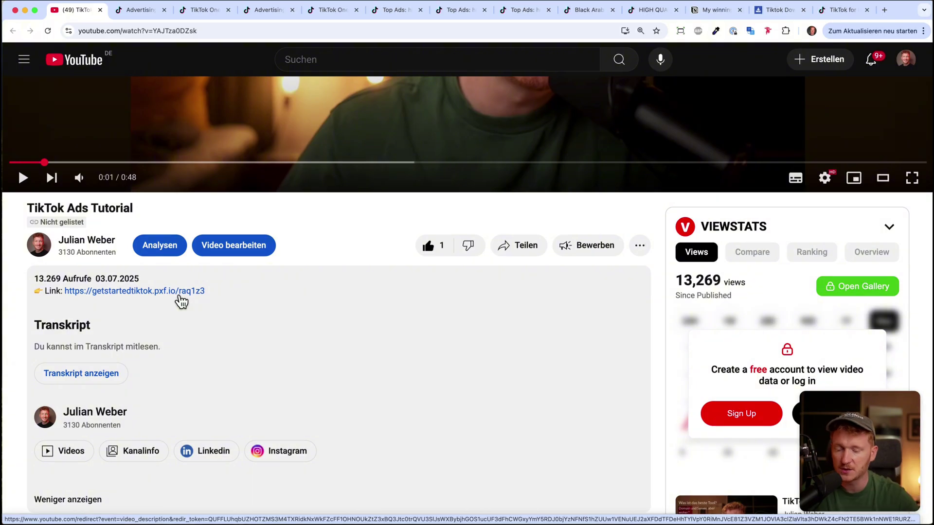
click(140, 11)
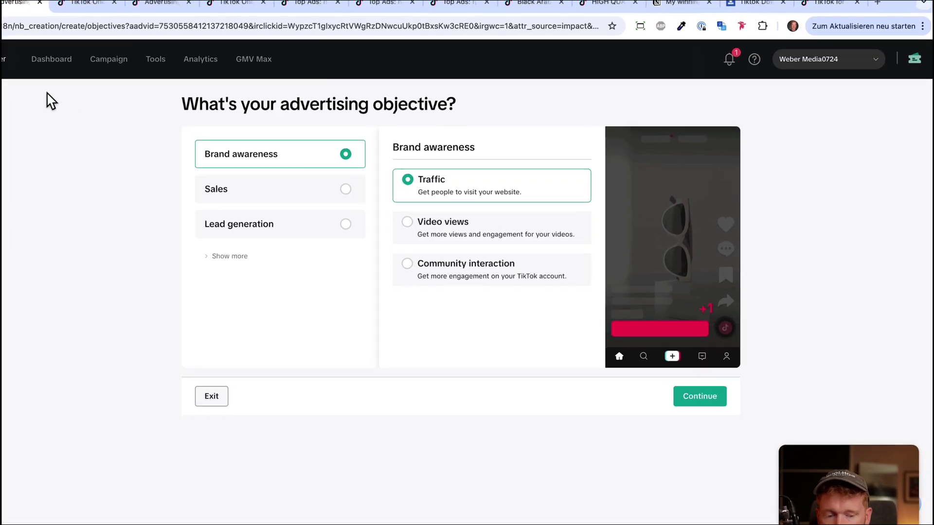
Step: Show the ad-credits offer: up to €850.00, with spend tiers from €175.00 to €1,275.00
mouse_move(912, 57)
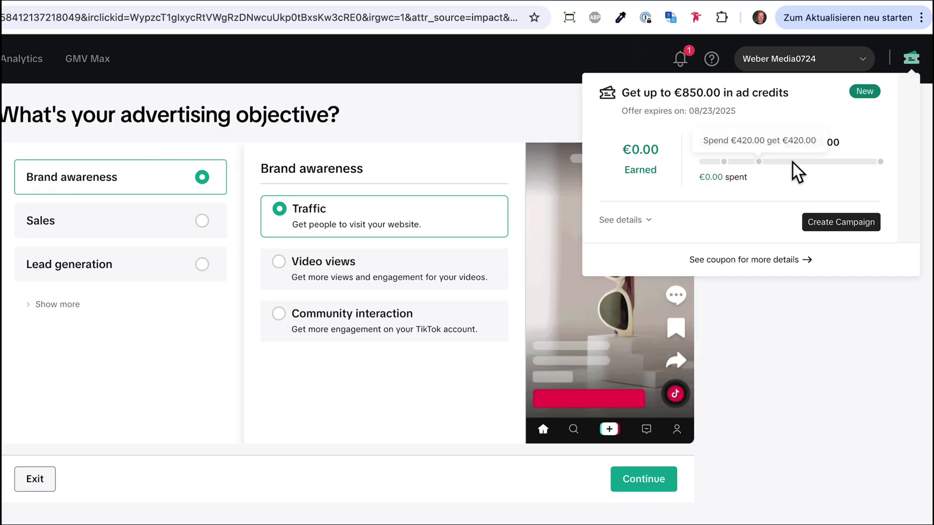
mouse_move(886, 168)
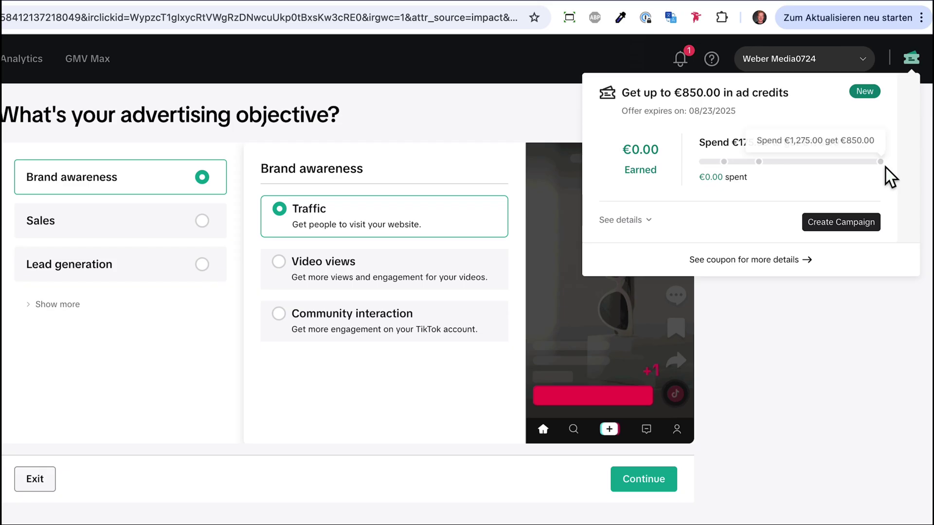